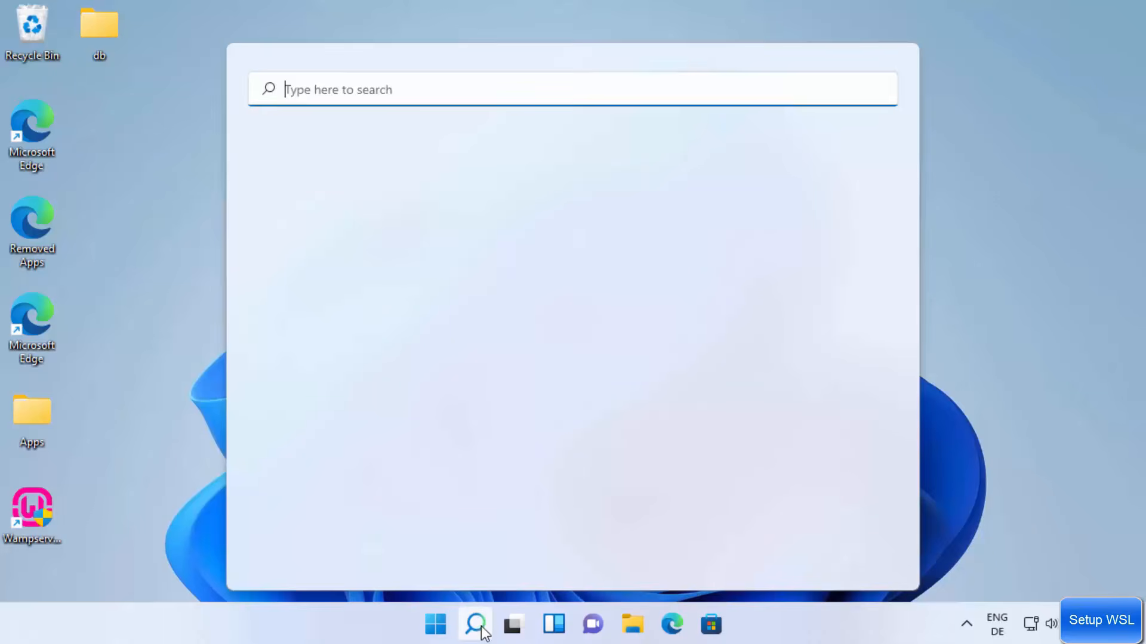
- Open Control Panel in Category view and bring up the Windows features dialog from Programs and Features
{"action": "type", "text": "con"}
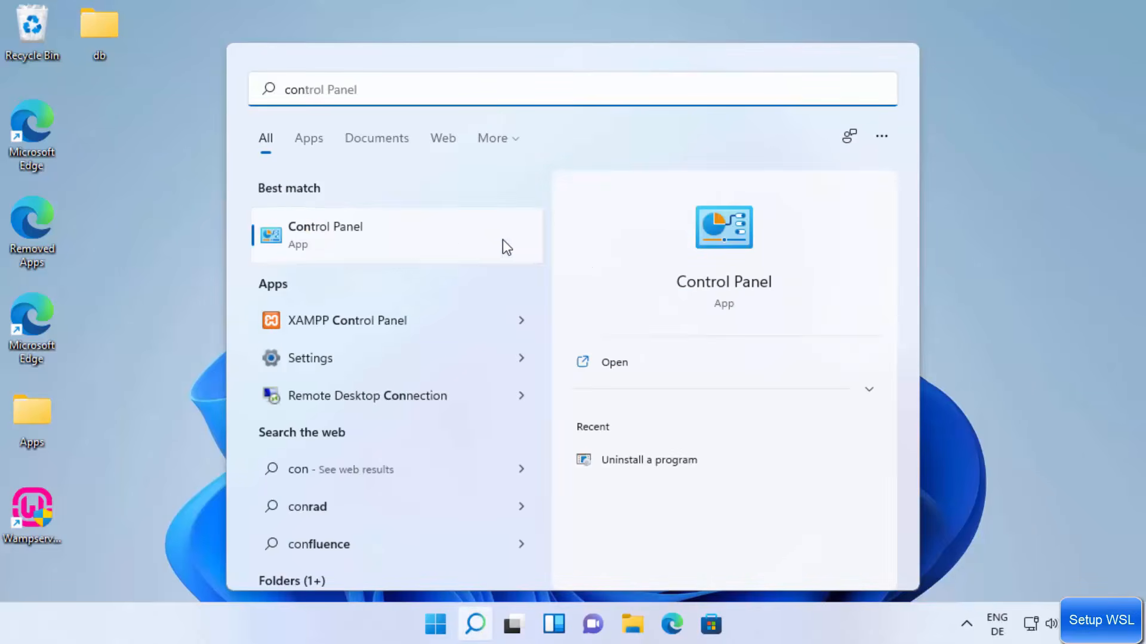
{"action": "left_click", "coordinate": [383, 253]}
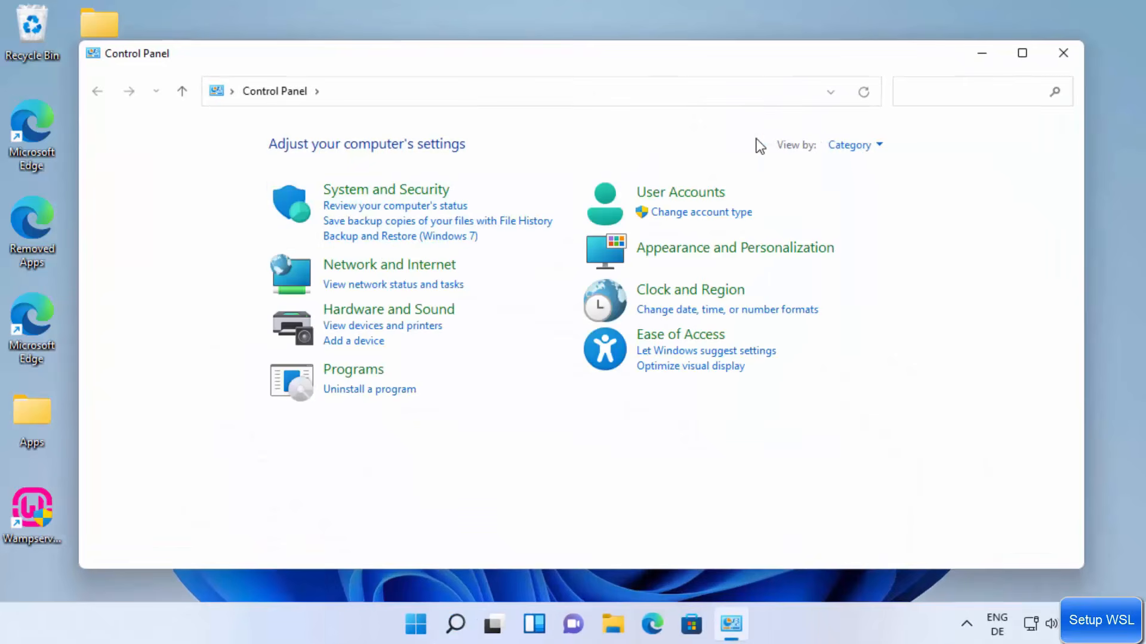
{"action": "left_click", "coordinate": [847, 147]}
{"action": "left_click", "coordinate": [861, 170]}
{"action": "left_click", "coordinate": [364, 376]}
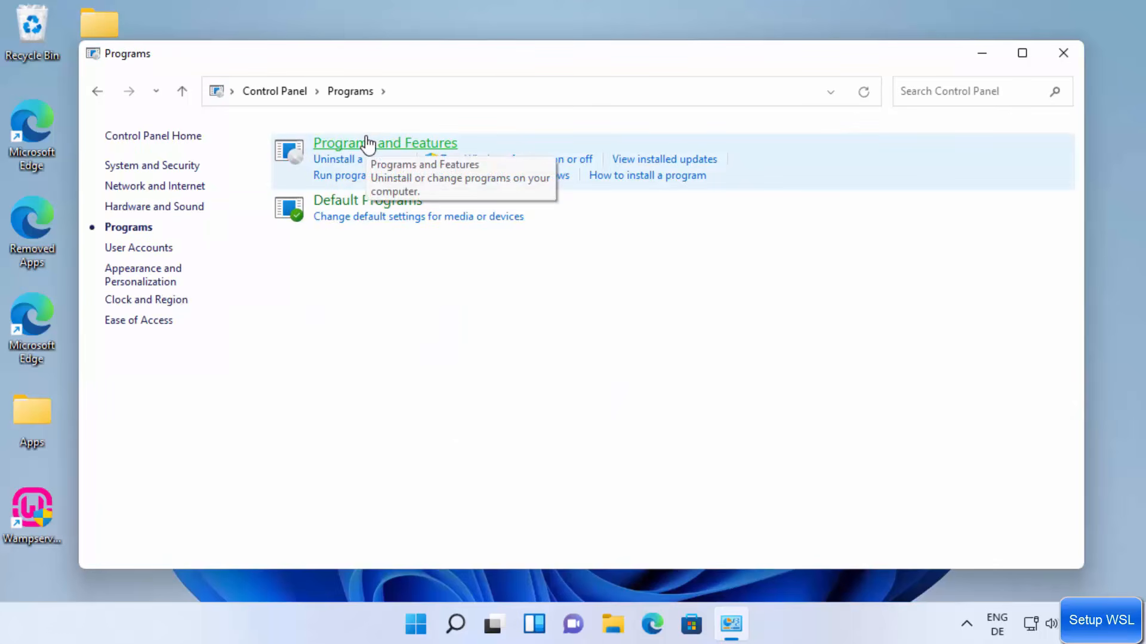
{"action": "left_click", "coordinate": [366, 144]}
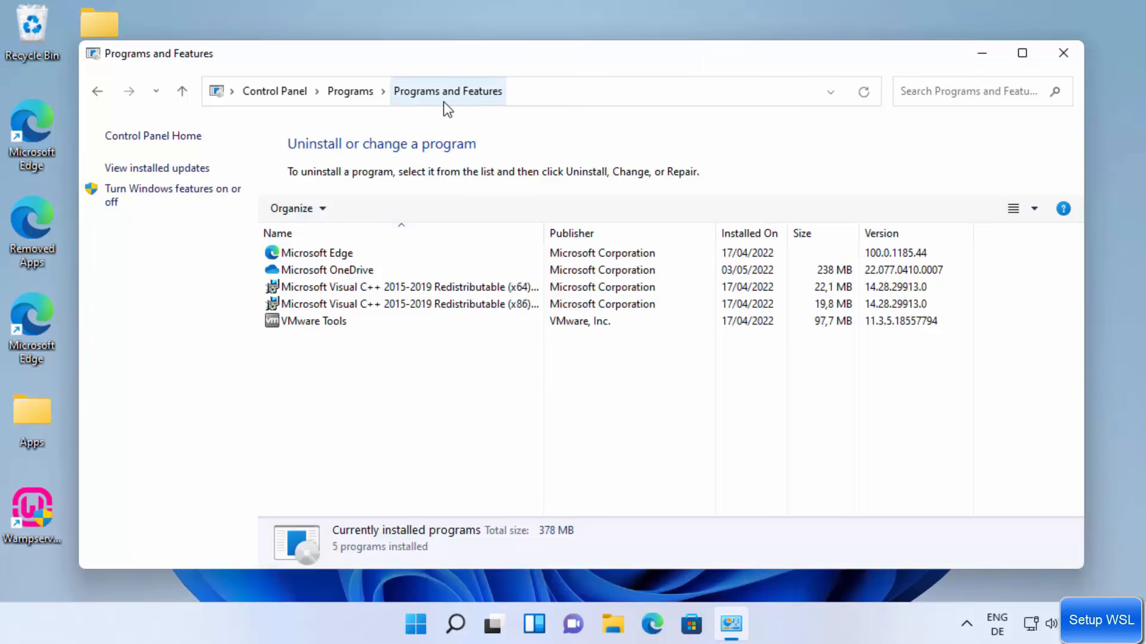
{"action": "left_click", "coordinate": [171, 189]}
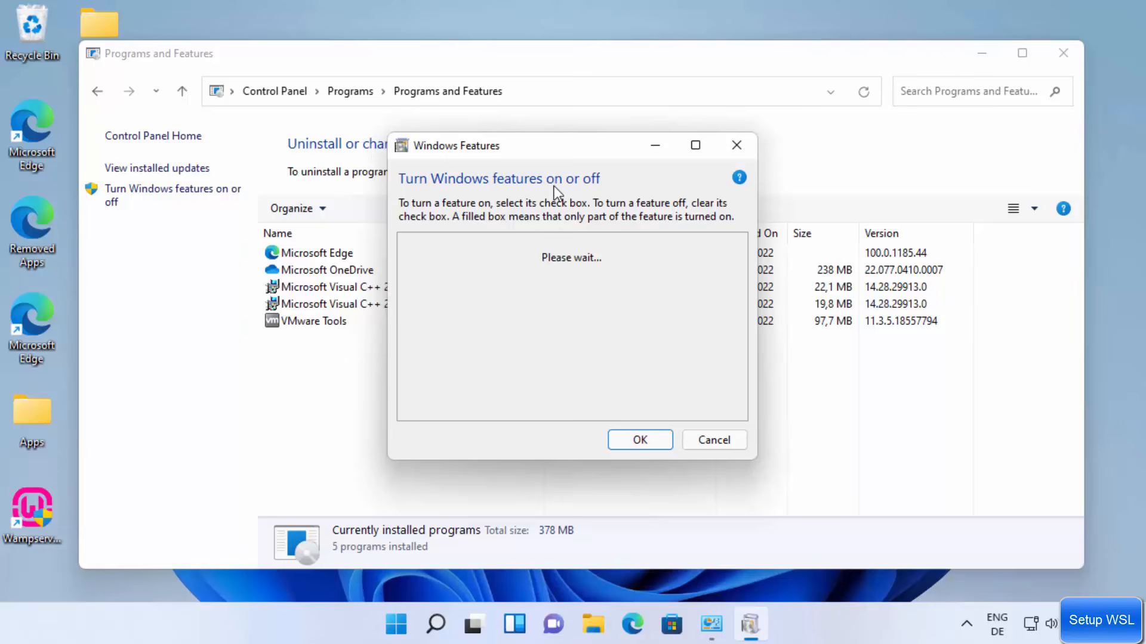
- Search Windows for "turn window" and open Turn Windows features on or off from the results
{"action": "left_click", "coordinate": [435, 624]}
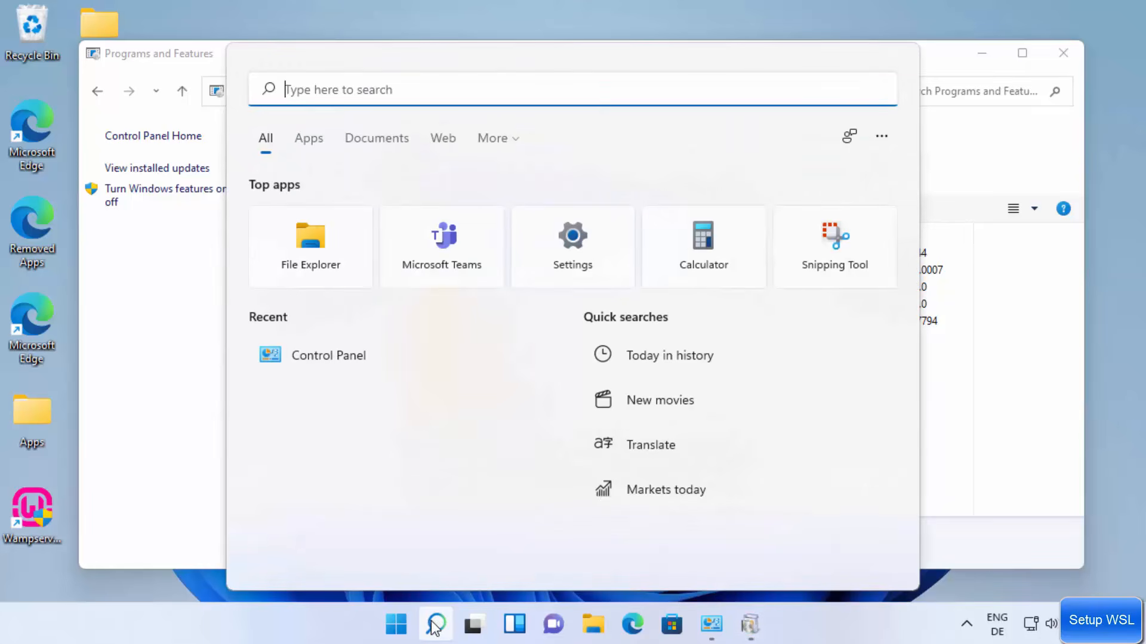
{"action": "type", "text": "t"}
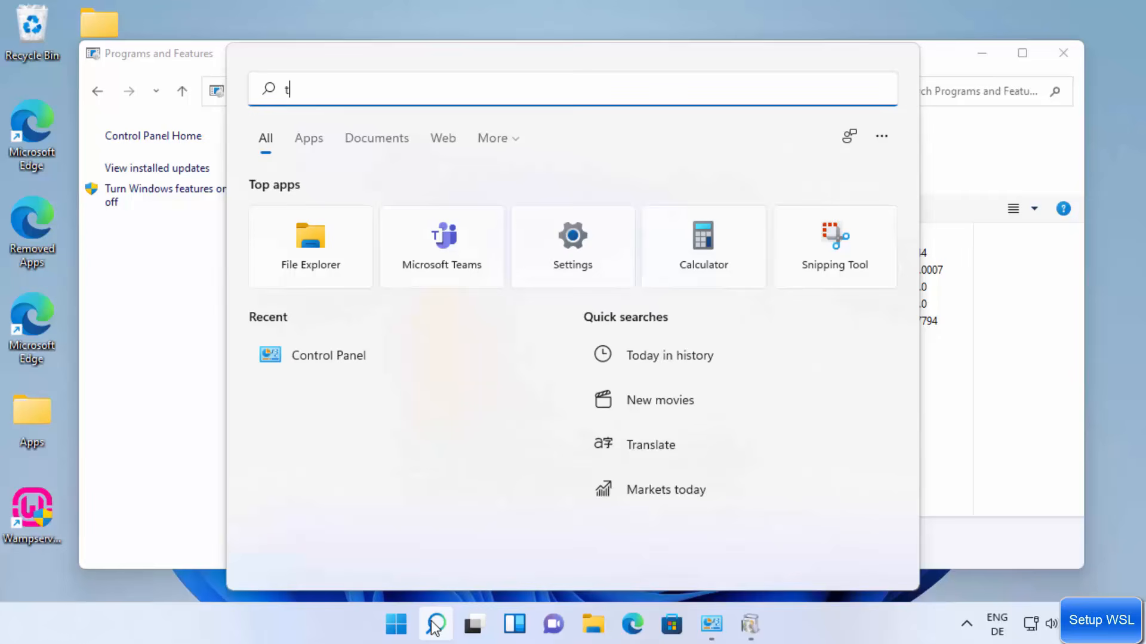
{"action": "type", "text": "urn wi"}
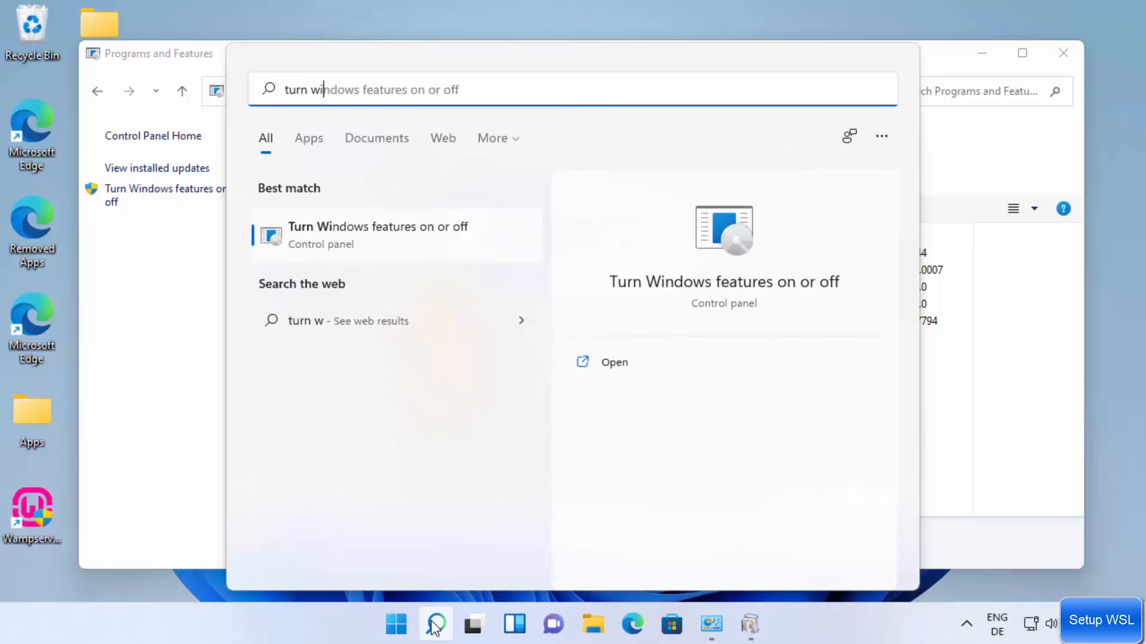
{"action": "type", "text": "ndow"}
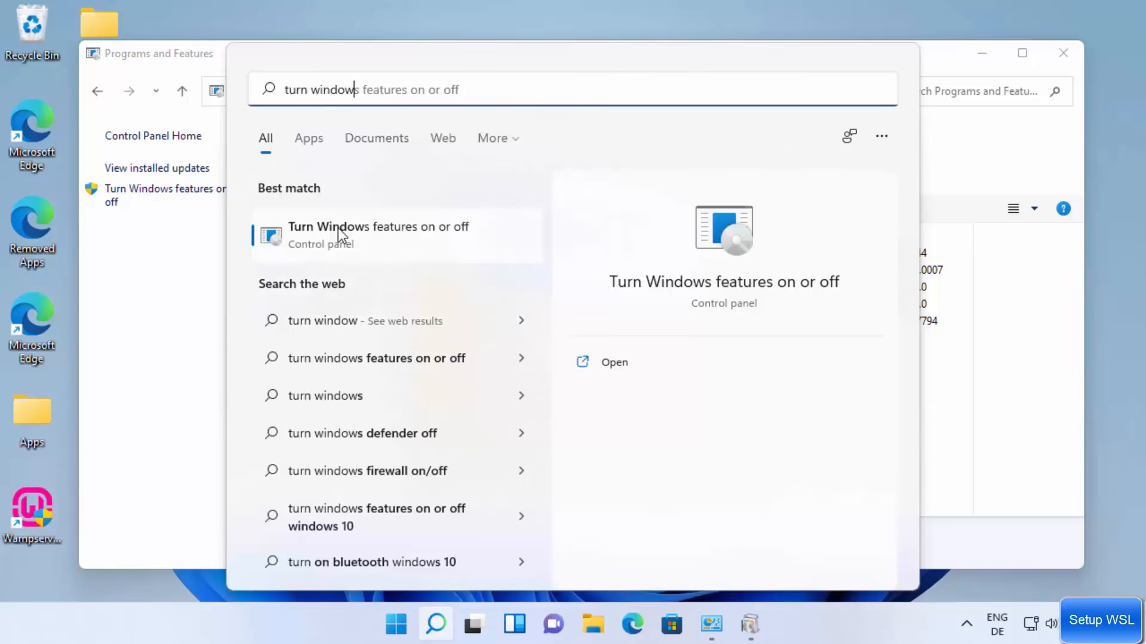
{"action": "left_click", "coordinate": [383, 240]}
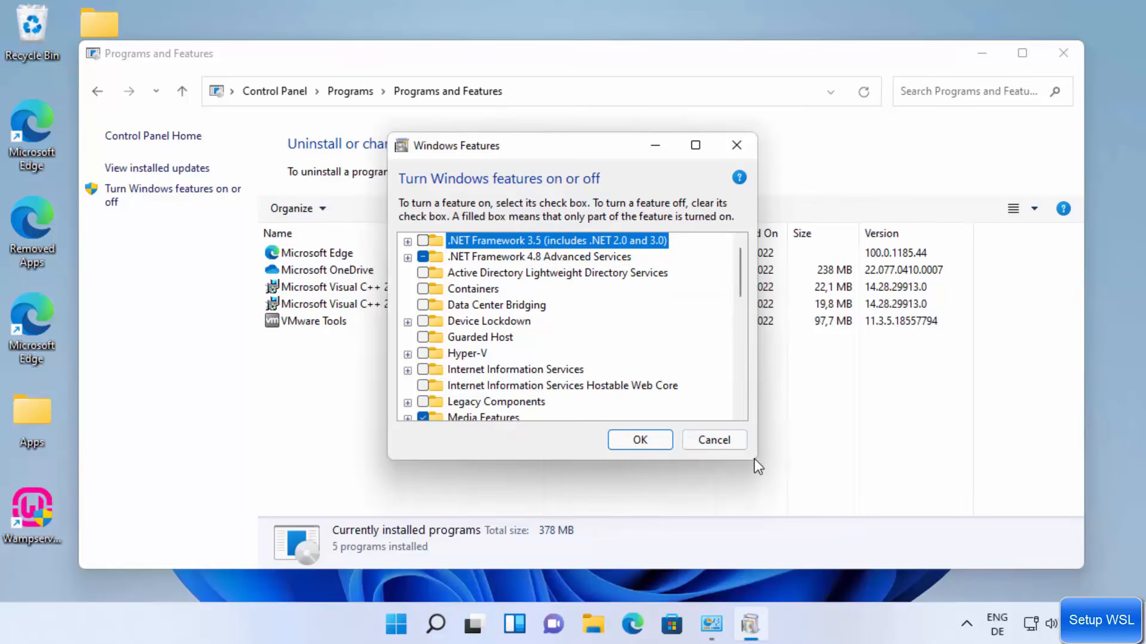
- Enable the Windows Subsystem for Linux feature and restart the PC to finish installing it
{"action": "left_click_drag", "start_coordinate": [754, 461], "coordinate": [909, 577]}
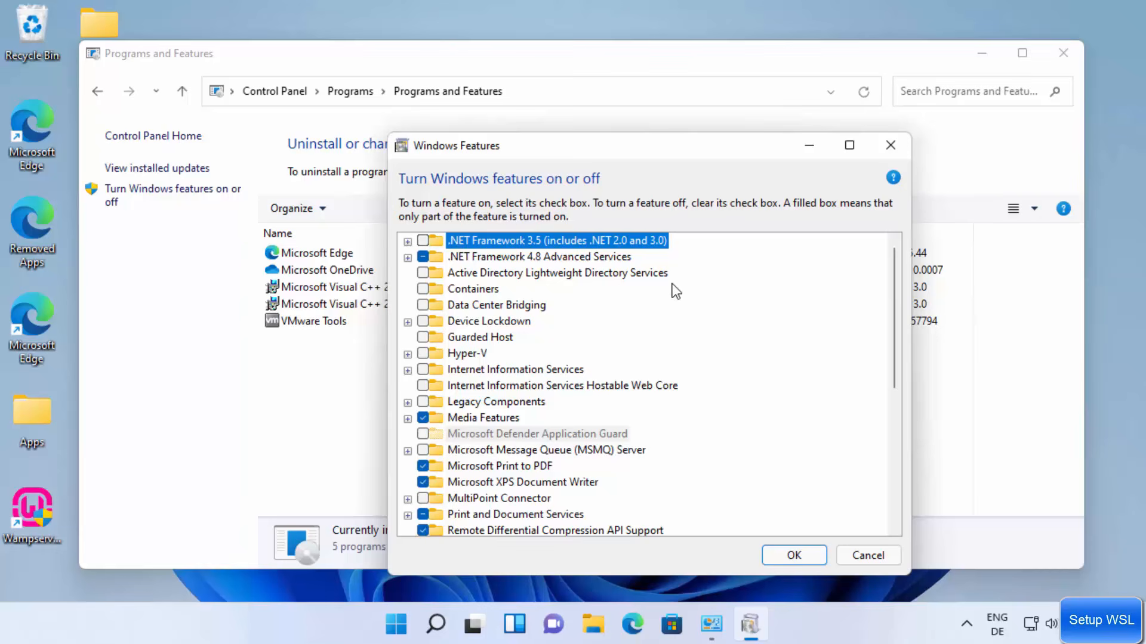
{"action": "scroll", "coordinate": [673, 295], "scroll_direction": "down", "scroll_amount": 1}
{"action": "scroll", "coordinate": [675, 295], "scroll_direction": "down", "scroll_amount": 1}
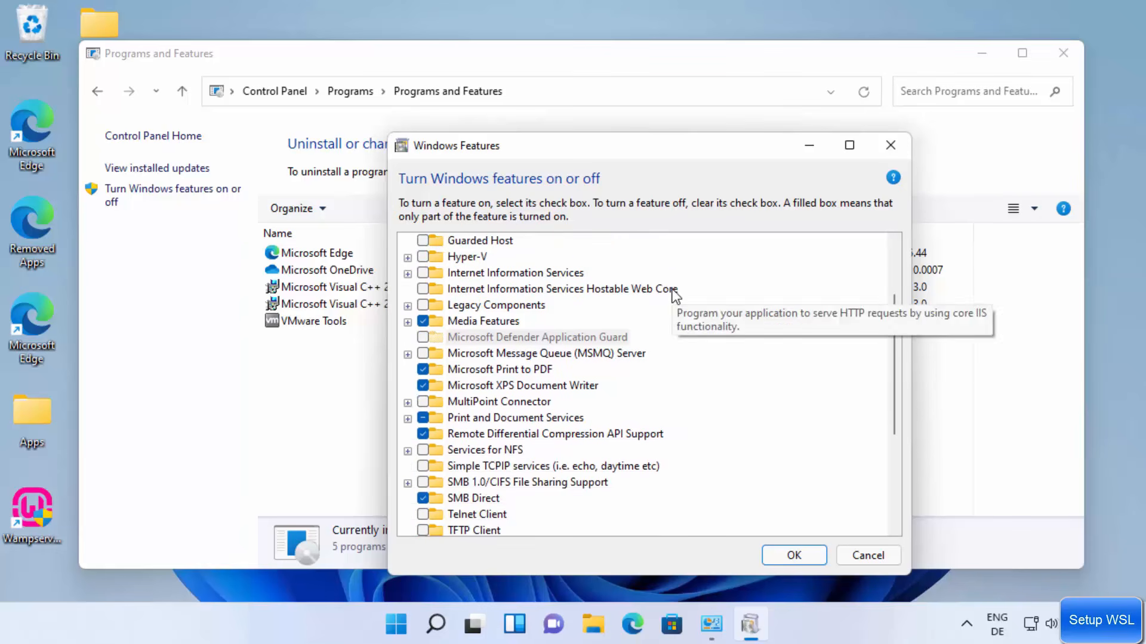
{"action": "scroll", "coordinate": [675, 295], "scroll_direction": "down", "scroll_amount": 4}
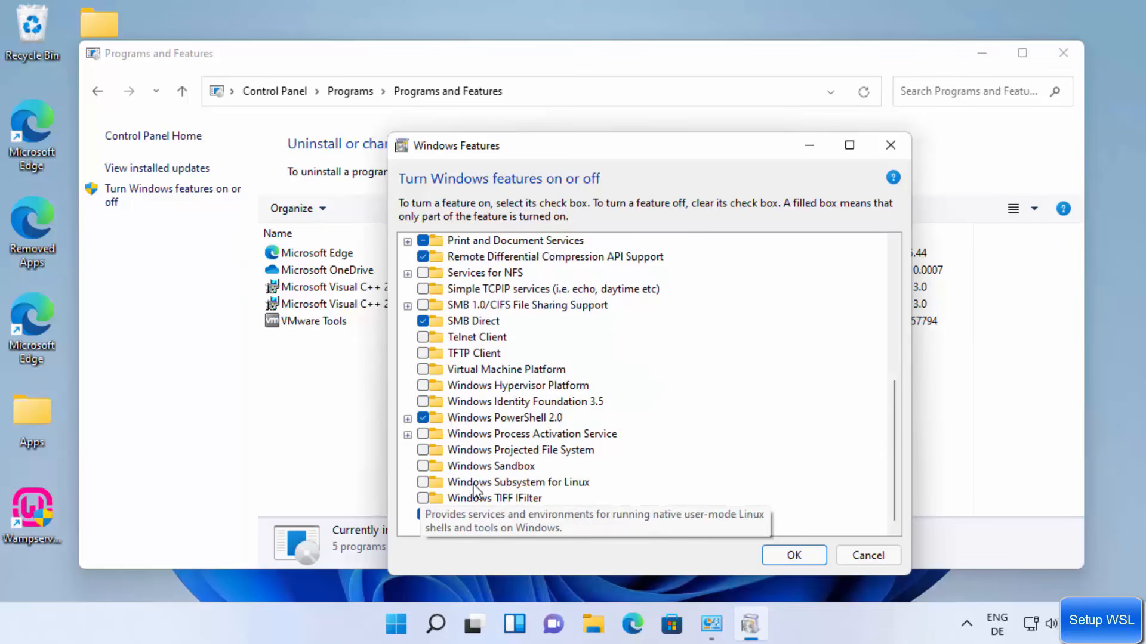
{"action": "left_click", "coordinate": [424, 483]}
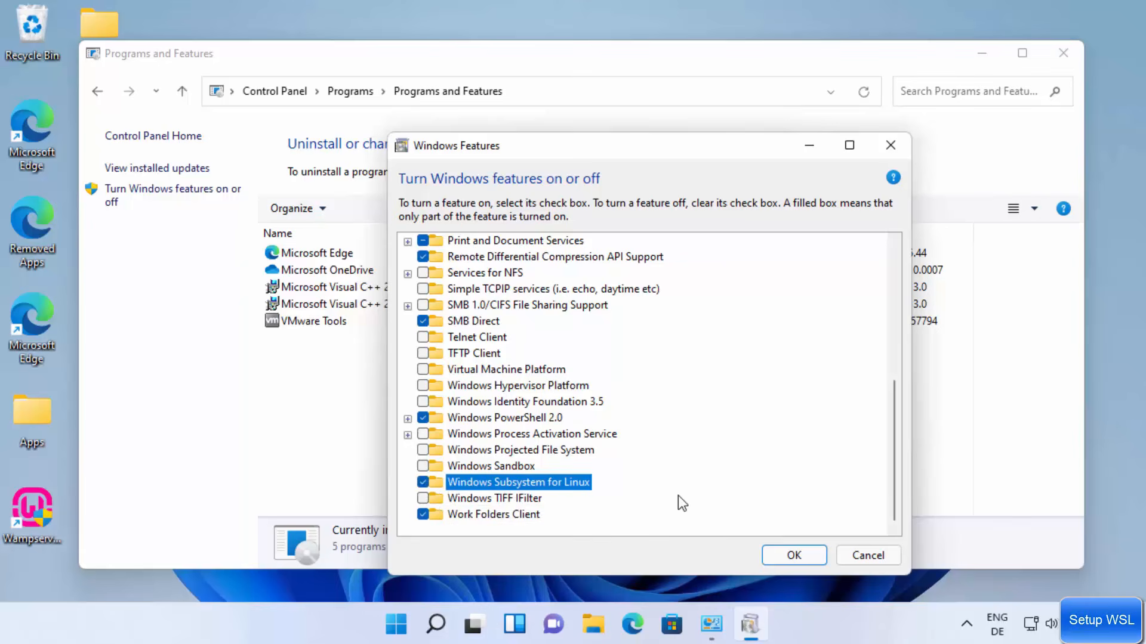
{"action": "left_click", "coordinate": [776, 552]}
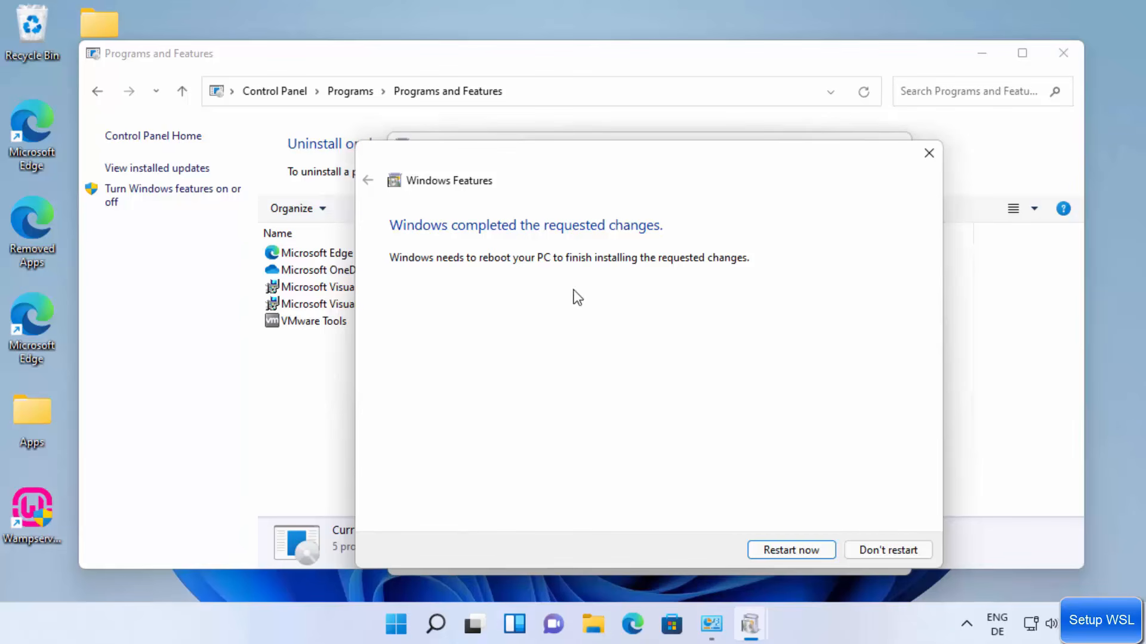
{"action": "left_click", "coordinate": [782, 549]}
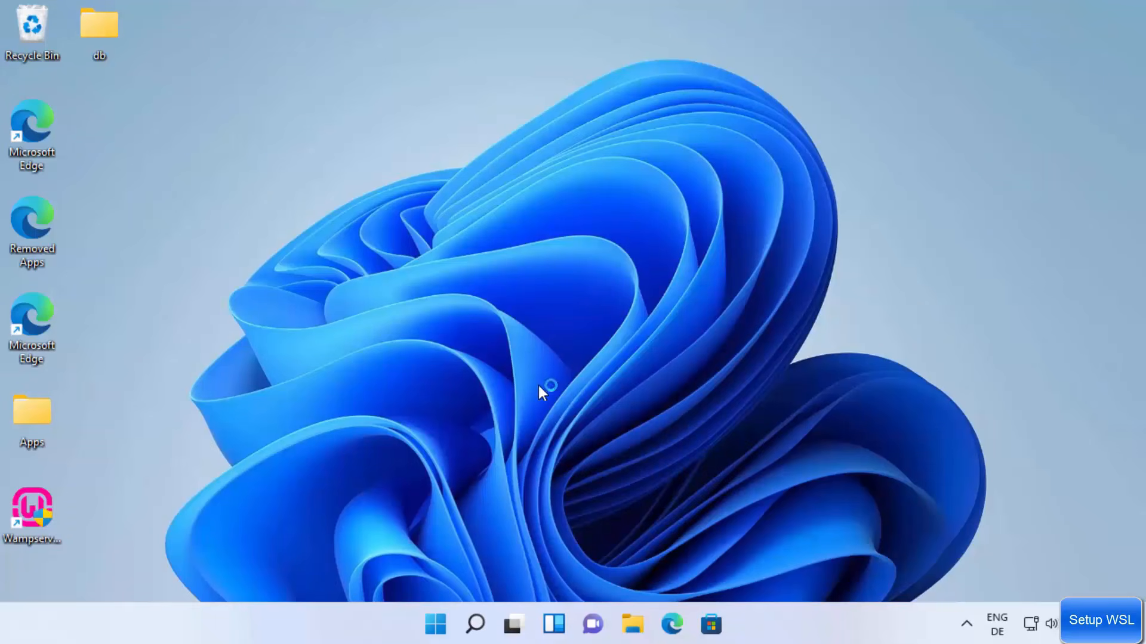
- Find and open Command Prompt, and run the bash command in it
{"action": "left_click", "coordinate": [477, 625]}
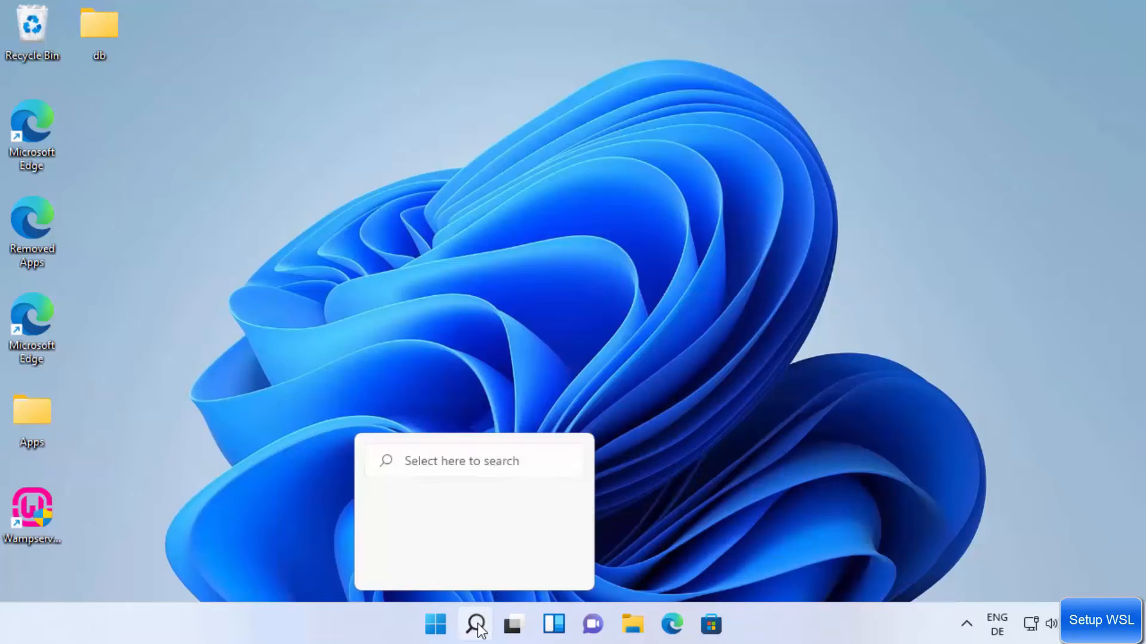
{"action": "left_click", "coordinate": [477, 625]}
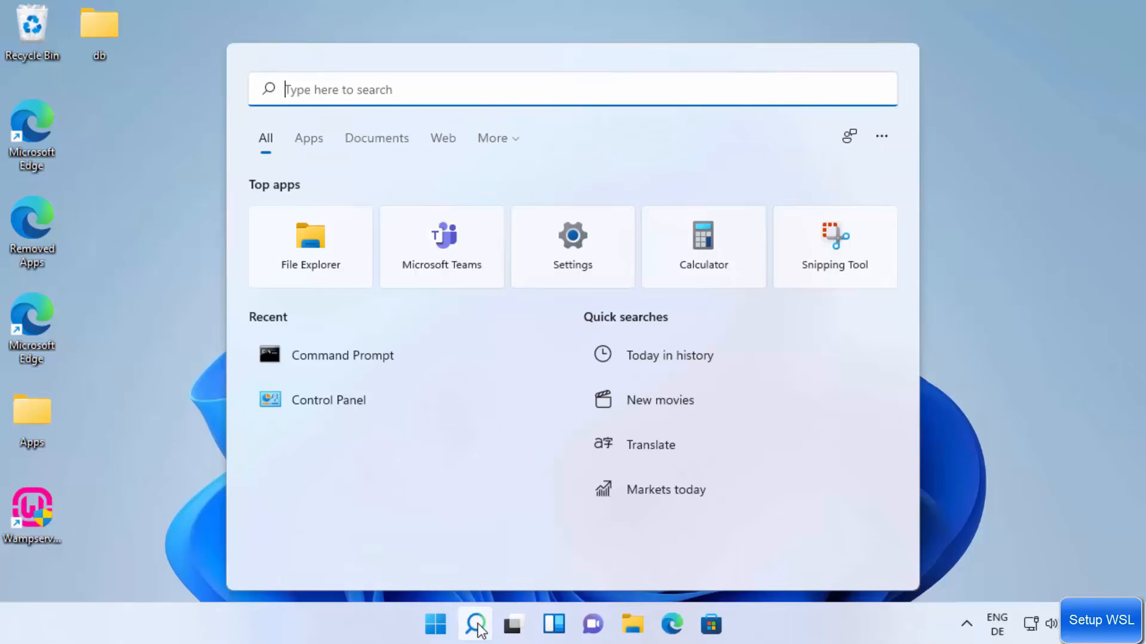
{"action": "type", "text": "cmd"}
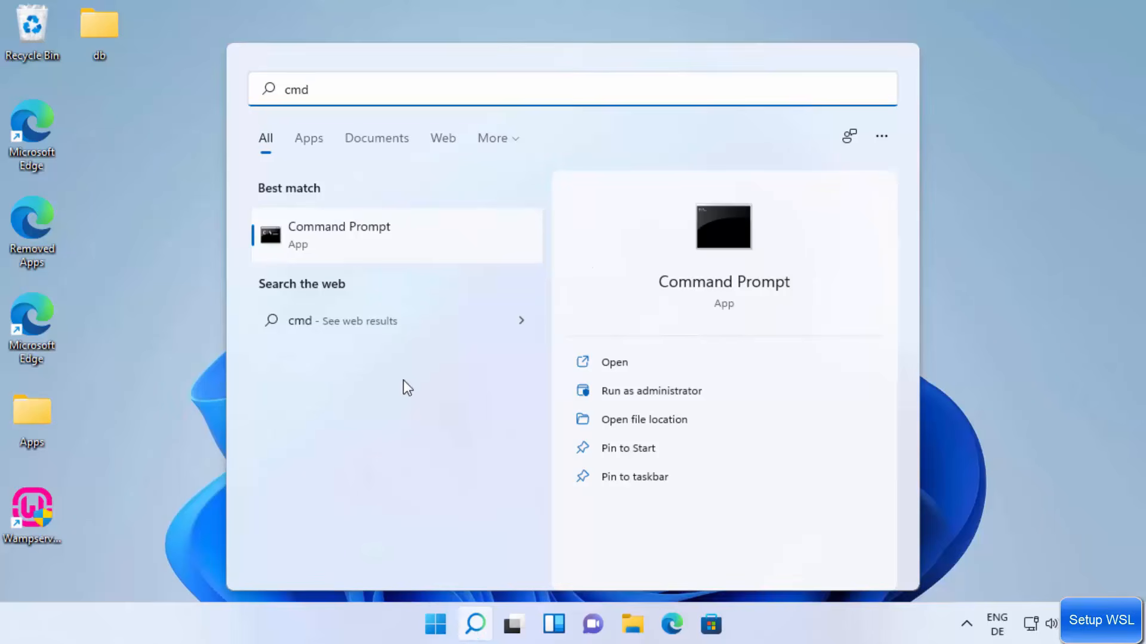
{"action": "left_click", "coordinate": [408, 236]}
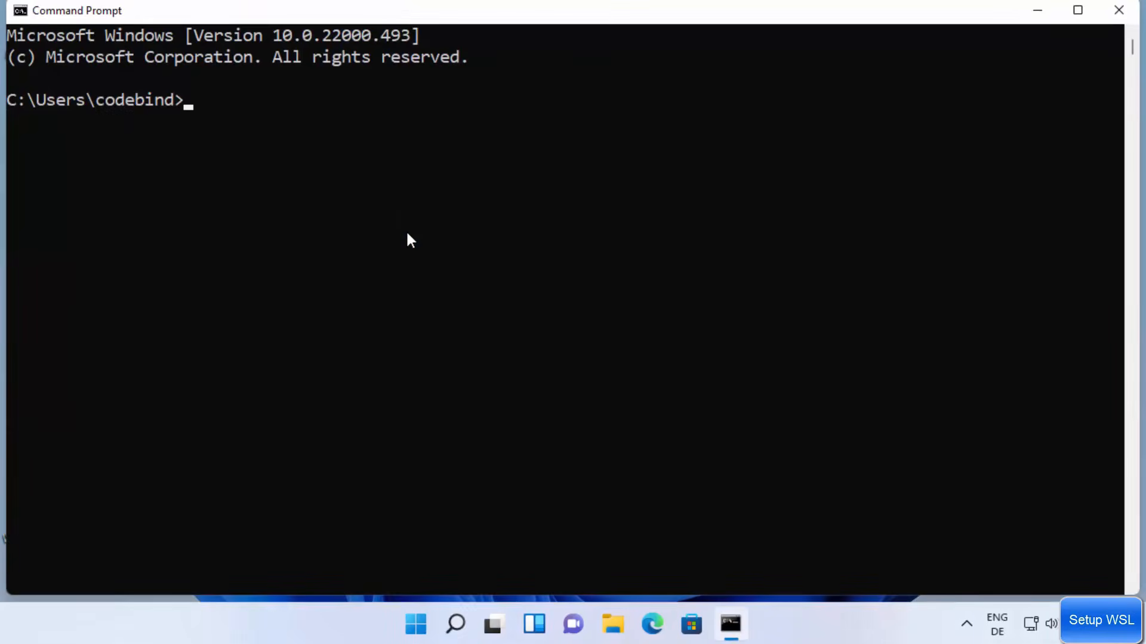
{"action": "type", "text": "bash"}
{"action": "key", "text": "Return"}
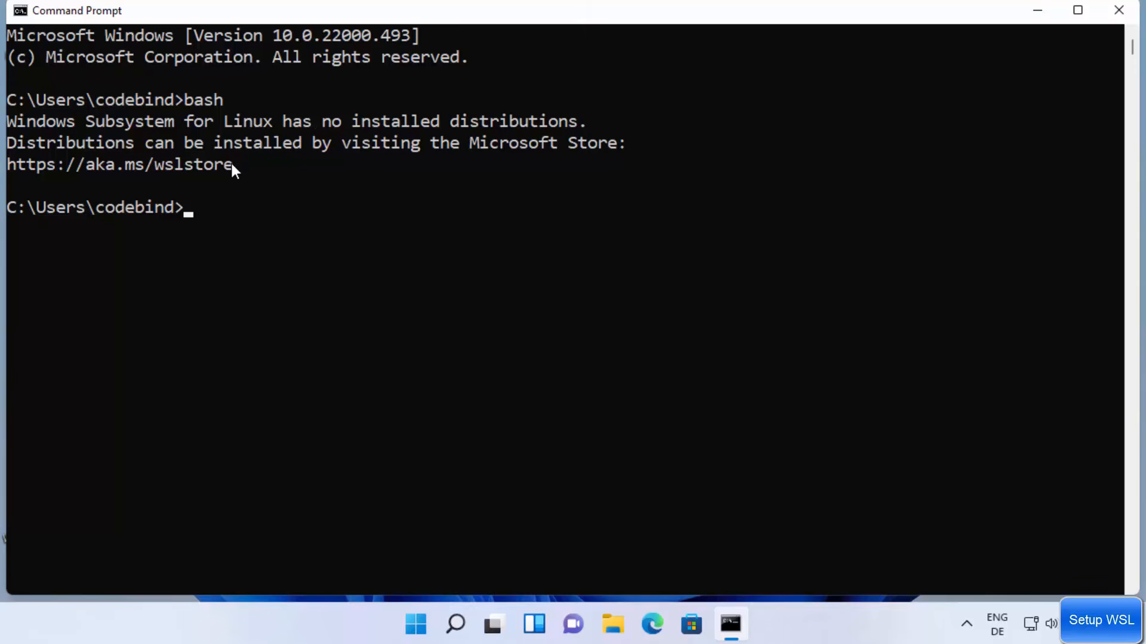
{"action": "left_click_drag", "start_coordinate": [232, 165], "coordinate": [7, 168]}
{"action": "key", "text": "ctrl+c"}
{"action": "left_click", "coordinate": [1040, 10]}
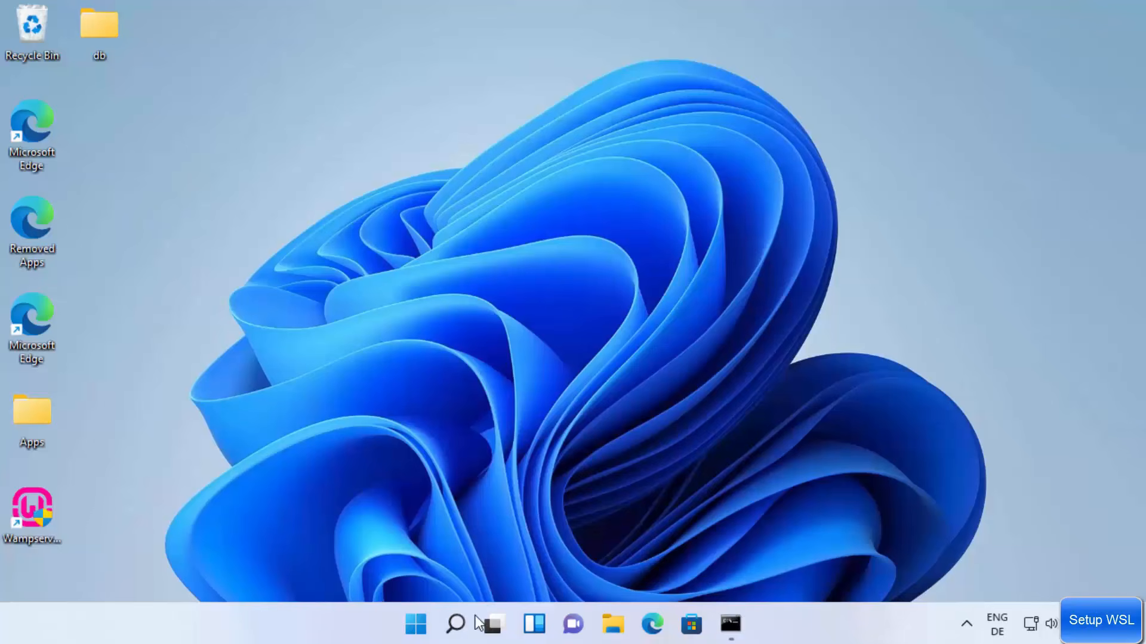
- Search Windows for Microsoft Store, open it and maximize its window
{"action": "left_click", "coordinate": [455, 624]}
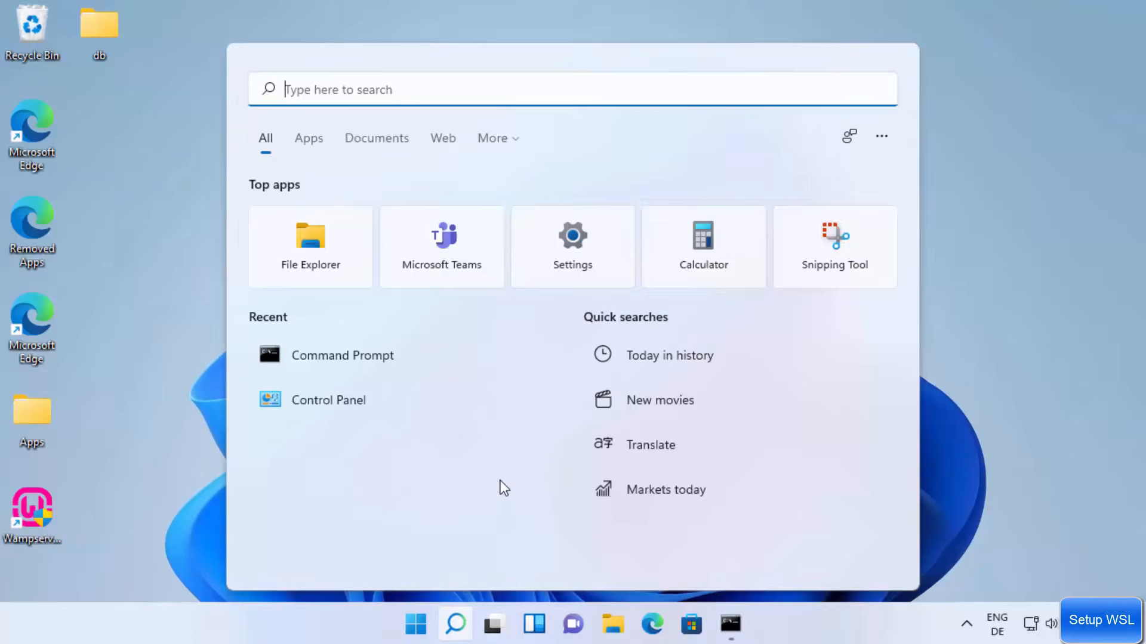
{"action": "left_click", "coordinate": [456, 623]}
{"action": "left_click", "coordinate": [455, 624]}
{"action": "type", "text": "mic"}
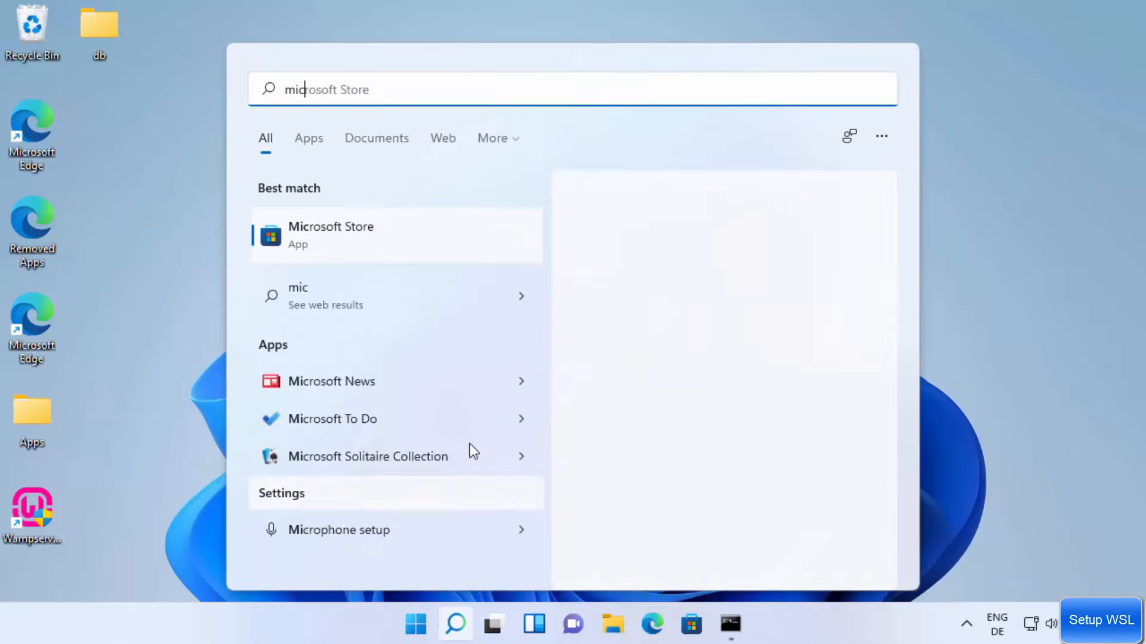
{"action": "left_click", "coordinate": [409, 242]}
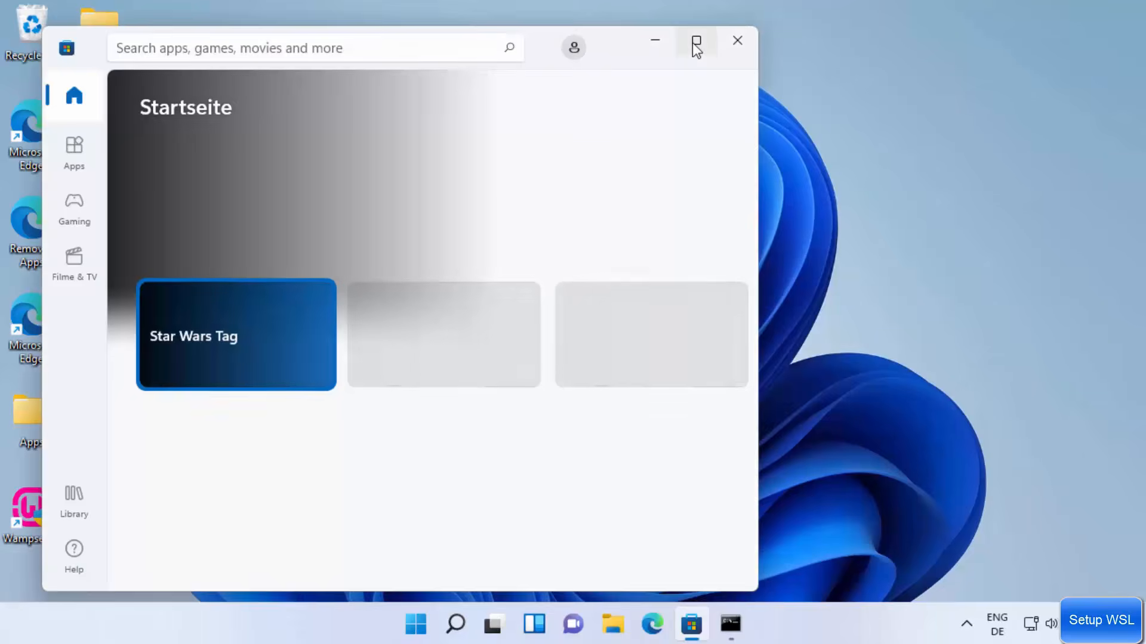
{"action": "left_click", "coordinate": [695, 41]}
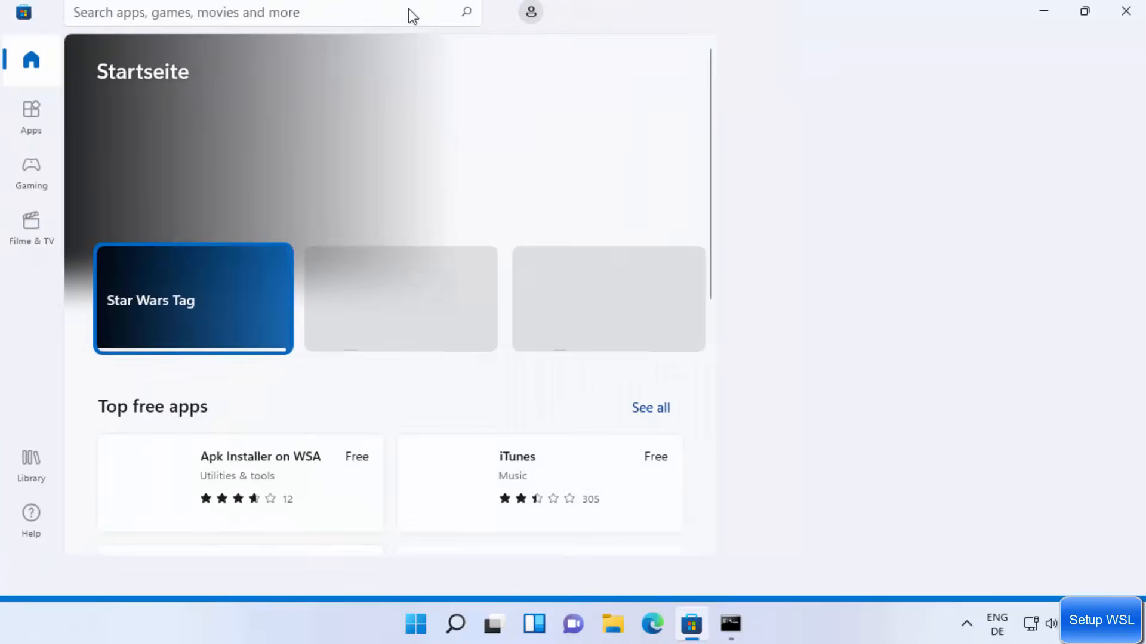
- Search the store for "linux" and look through the results for available Linux distributions
{"action": "left_click", "coordinate": [456, 19]}
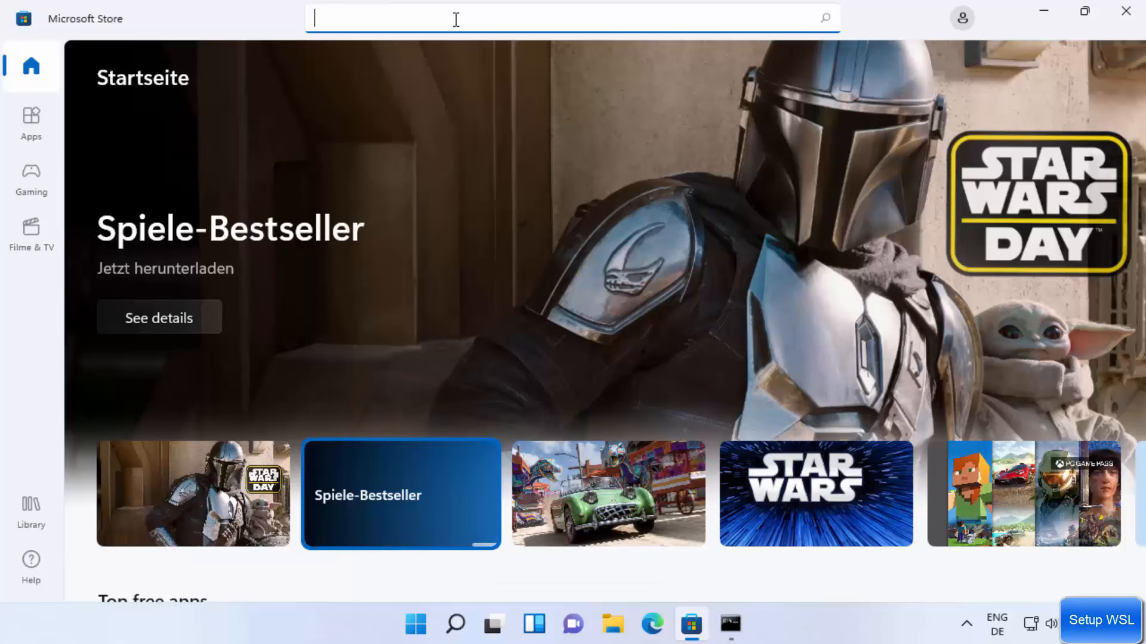
{"action": "type", "text": "linux"}
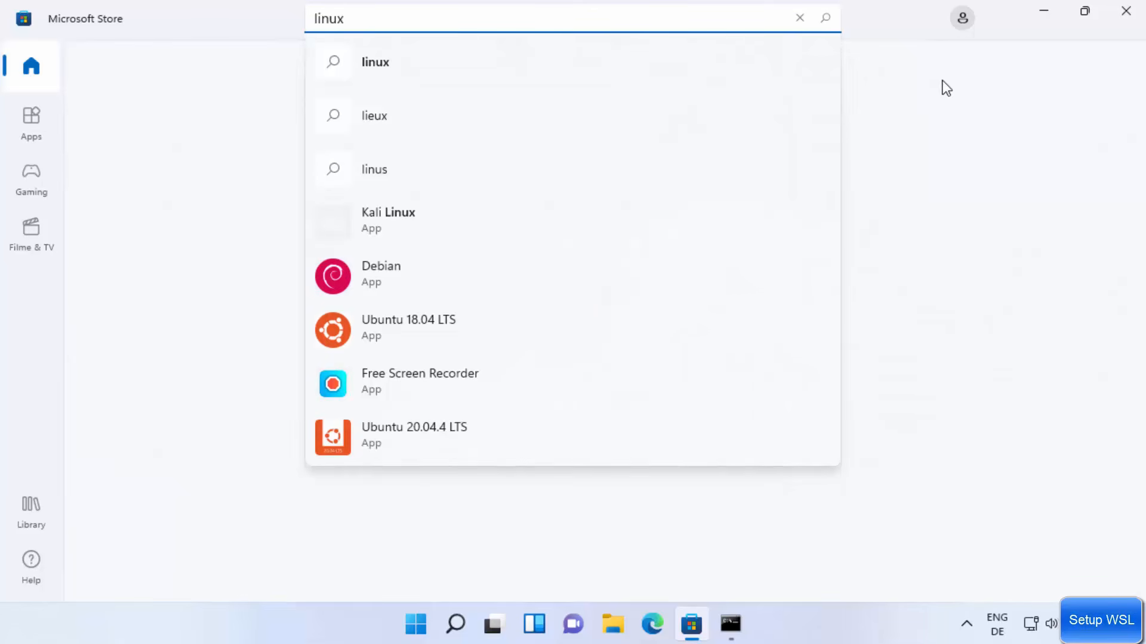
{"action": "key", "text": "Return"}
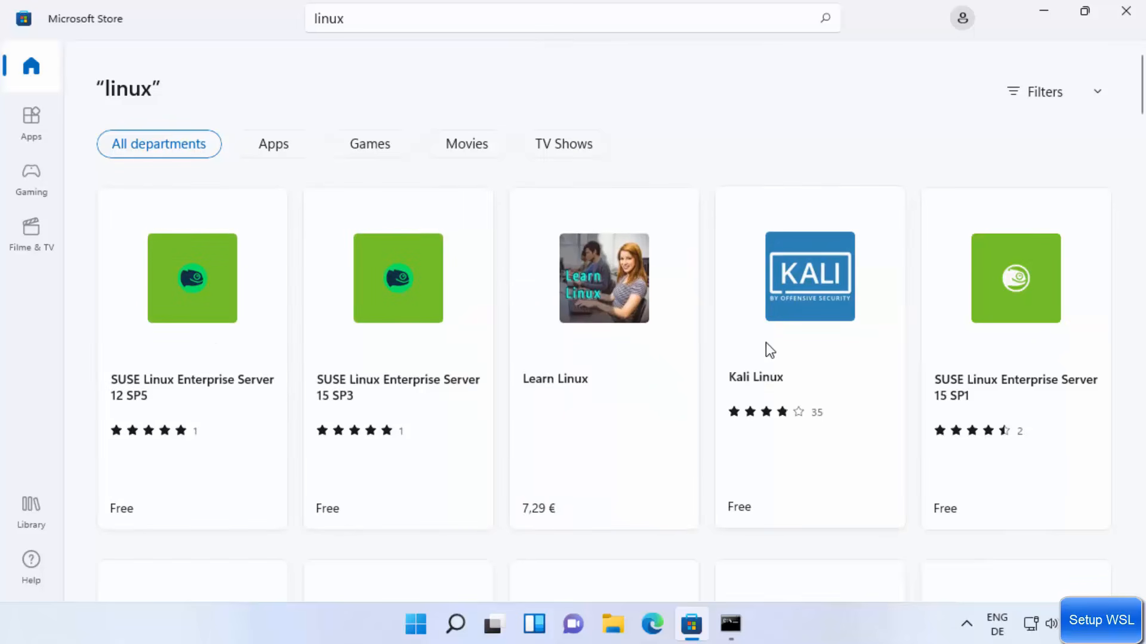
{"action": "scroll", "coordinate": [844, 348], "scroll_direction": "down", "scroll_amount": 4}
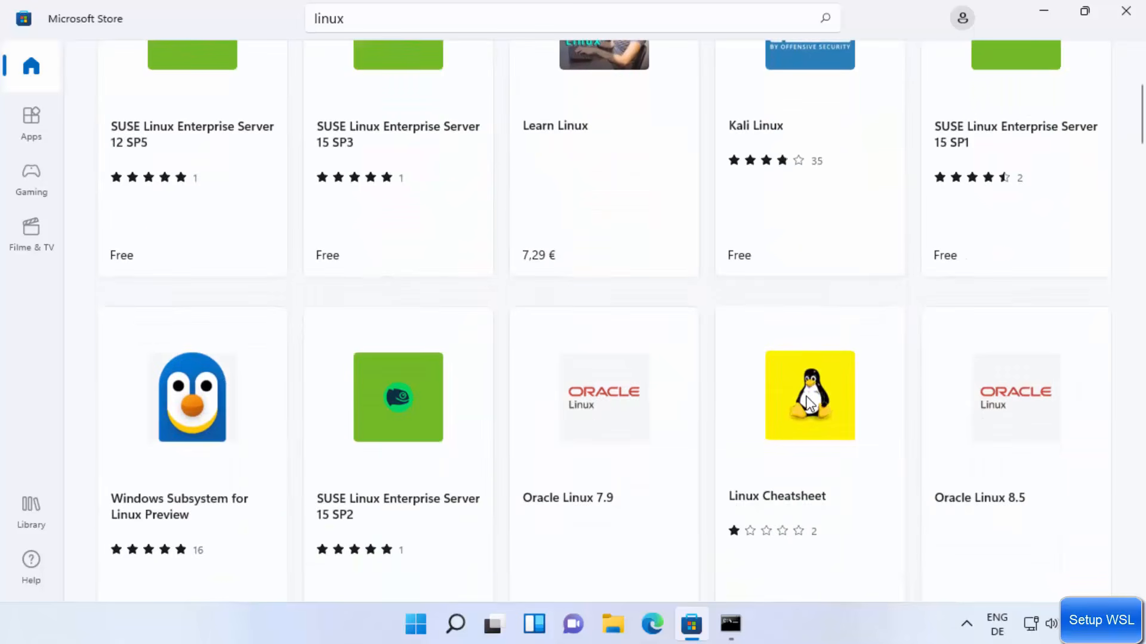
{"action": "scroll", "coordinate": [828, 392], "scroll_direction": "down", "scroll_amount": 4}
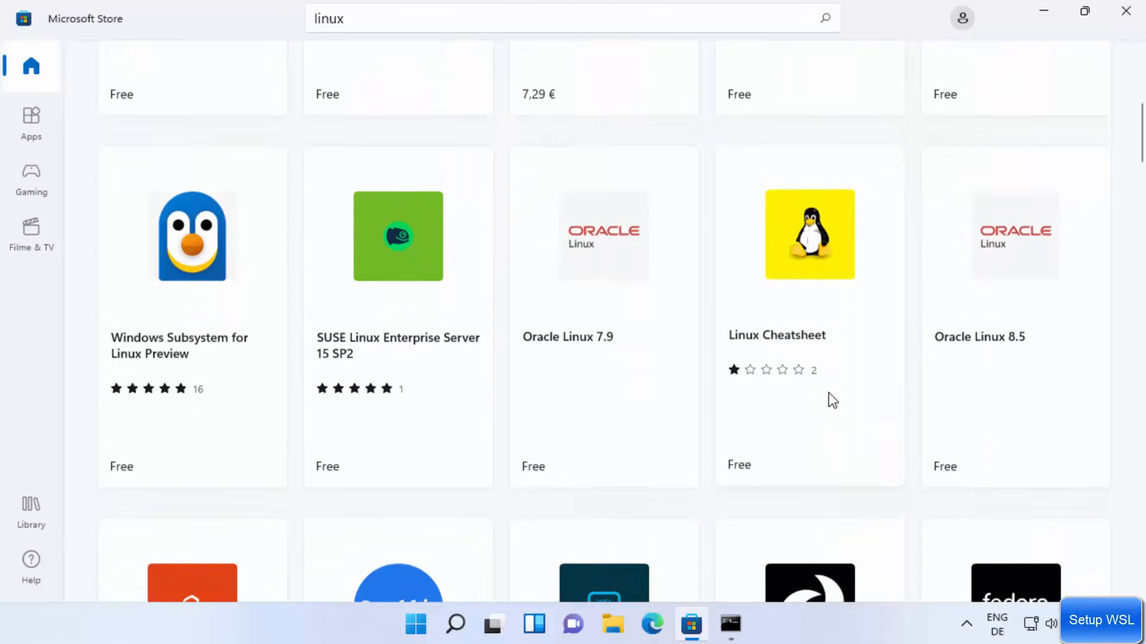
{"action": "scroll", "coordinate": [818, 394], "scroll_direction": "down", "scroll_amount": 7}
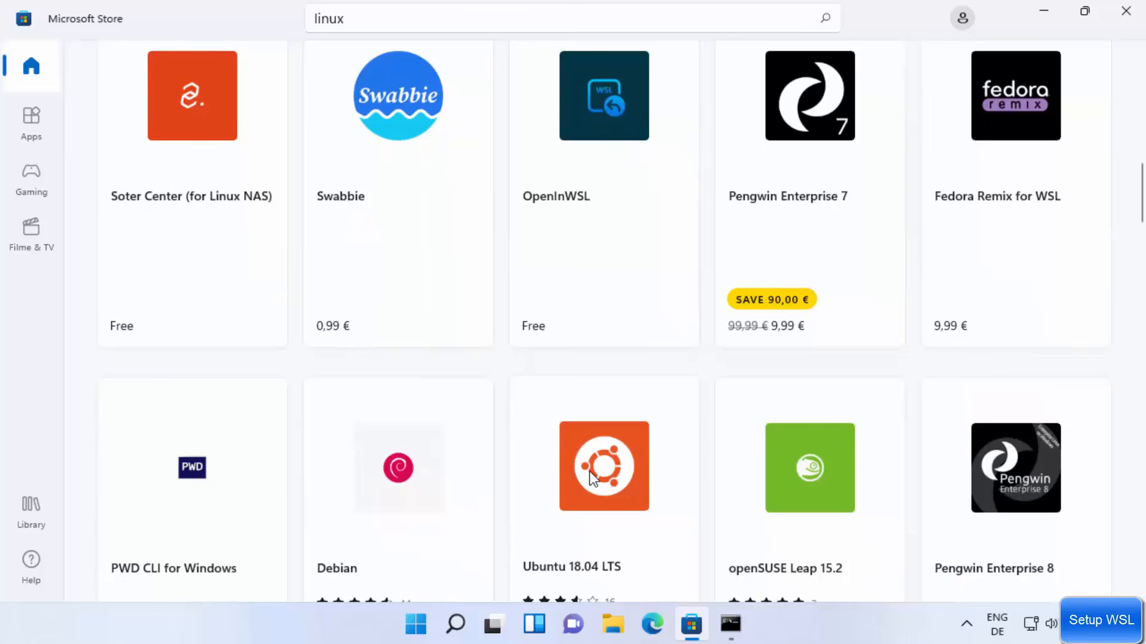
{"action": "scroll", "coordinate": [590, 471], "scroll_direction": "down", "scroll_amount": 10}
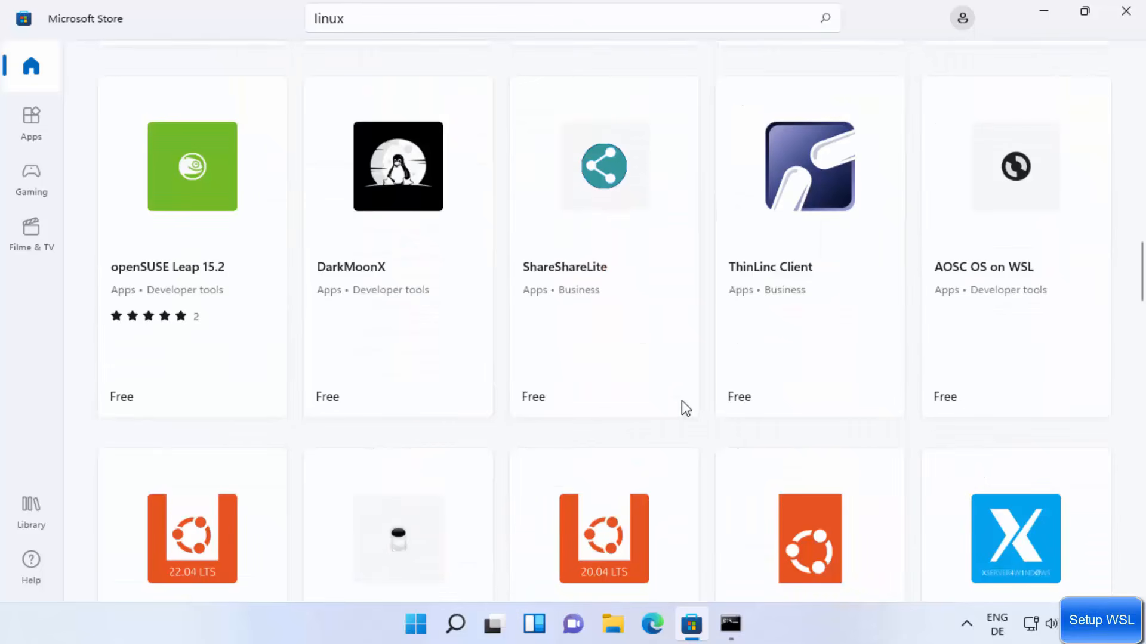
- Search the store for "ubuntu" and look through the available Ubuntu versions in the results
{"action": "left_click", "coordinate": [465, 26]}
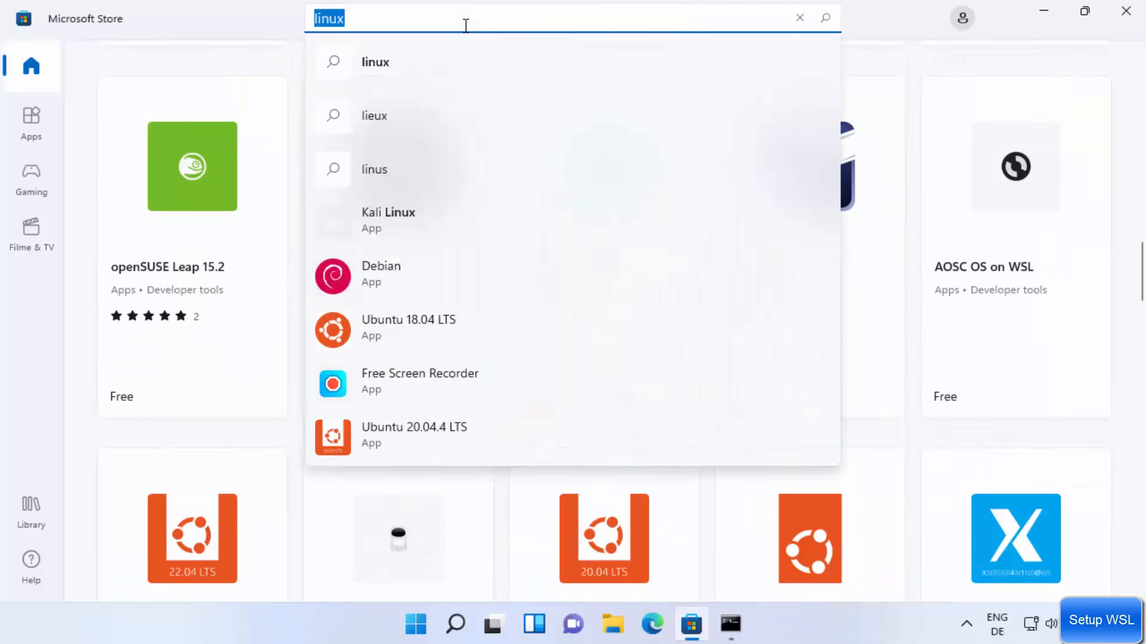
{"action": "type", "text": "un"}
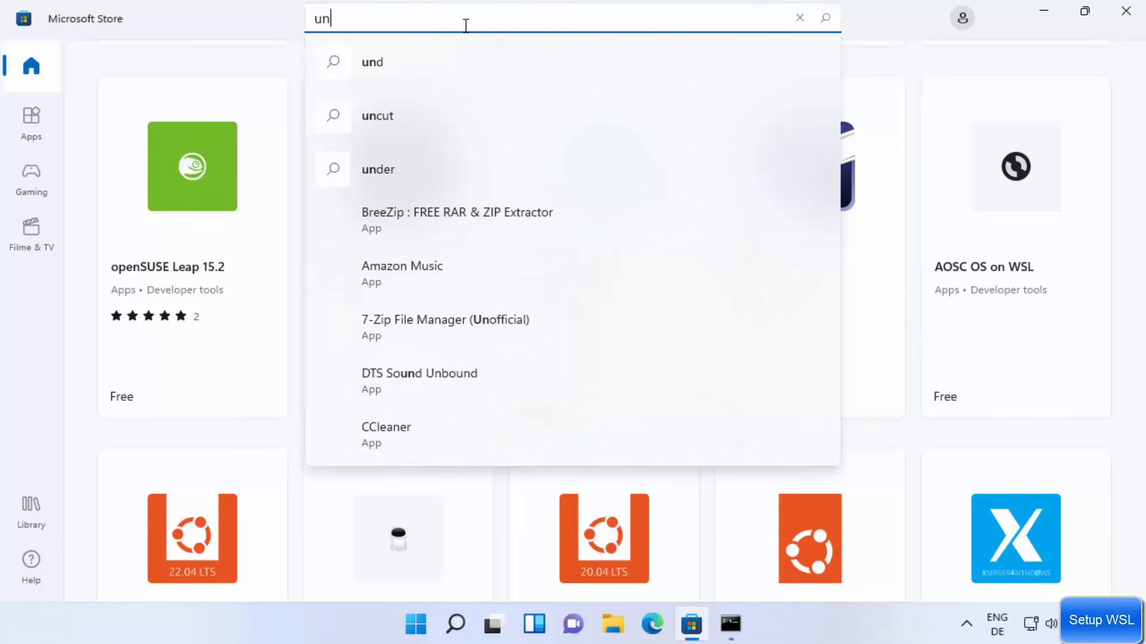
{"action": "type", "text": "buntu"}
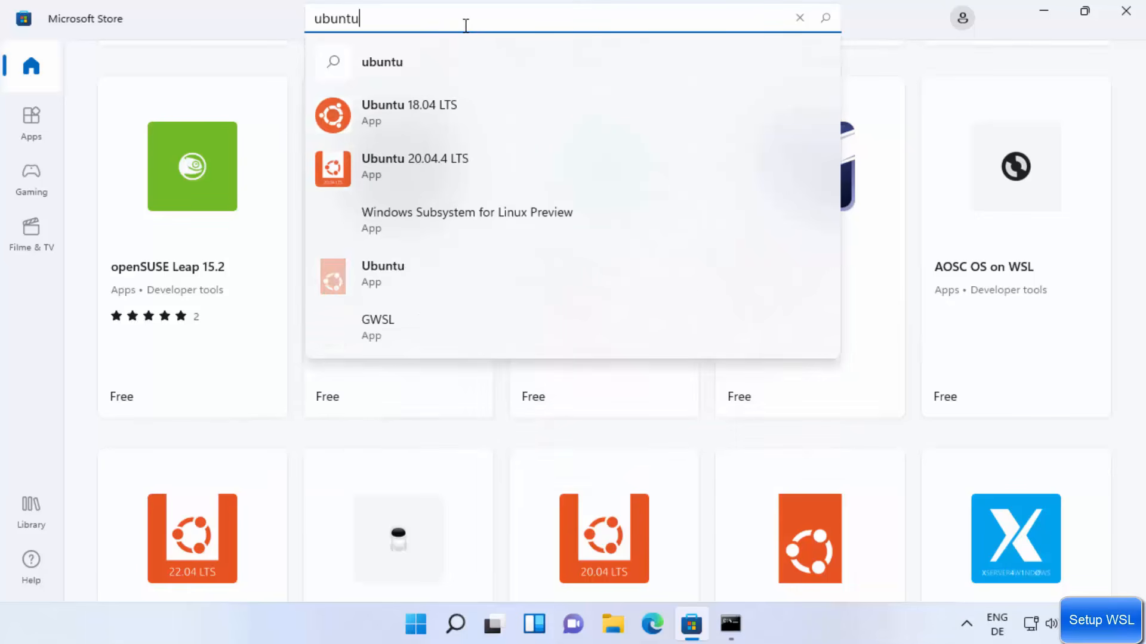
{"action": "key", "text": "Return"}
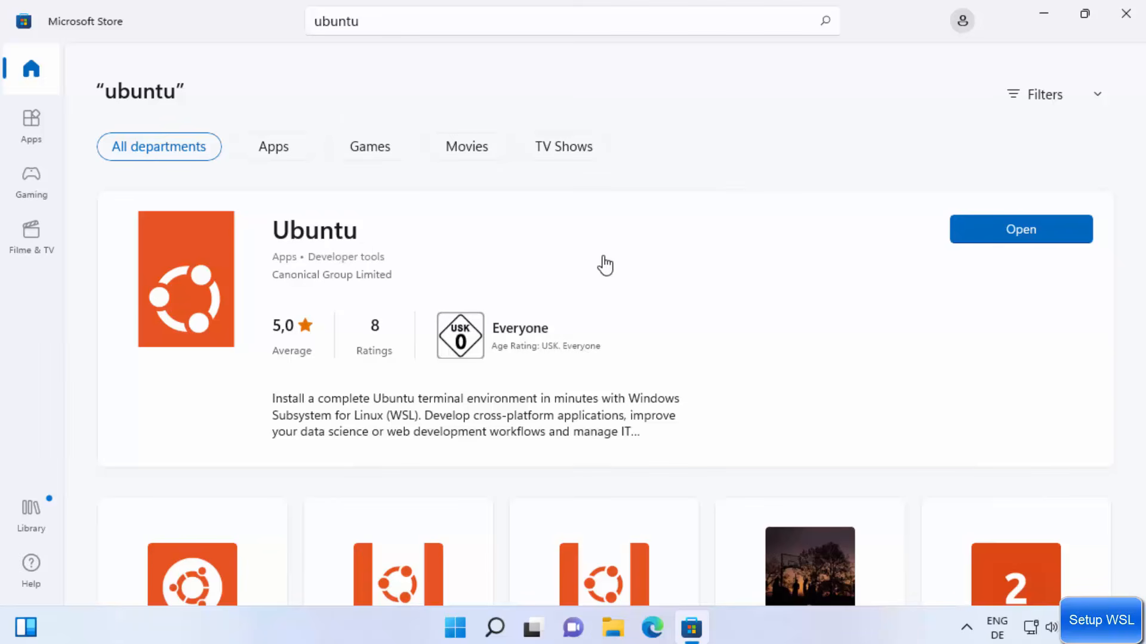
{"action": "scroll", "coordinate": [839, 239], "scroll_direction": "down", "scroll_amount": 2}
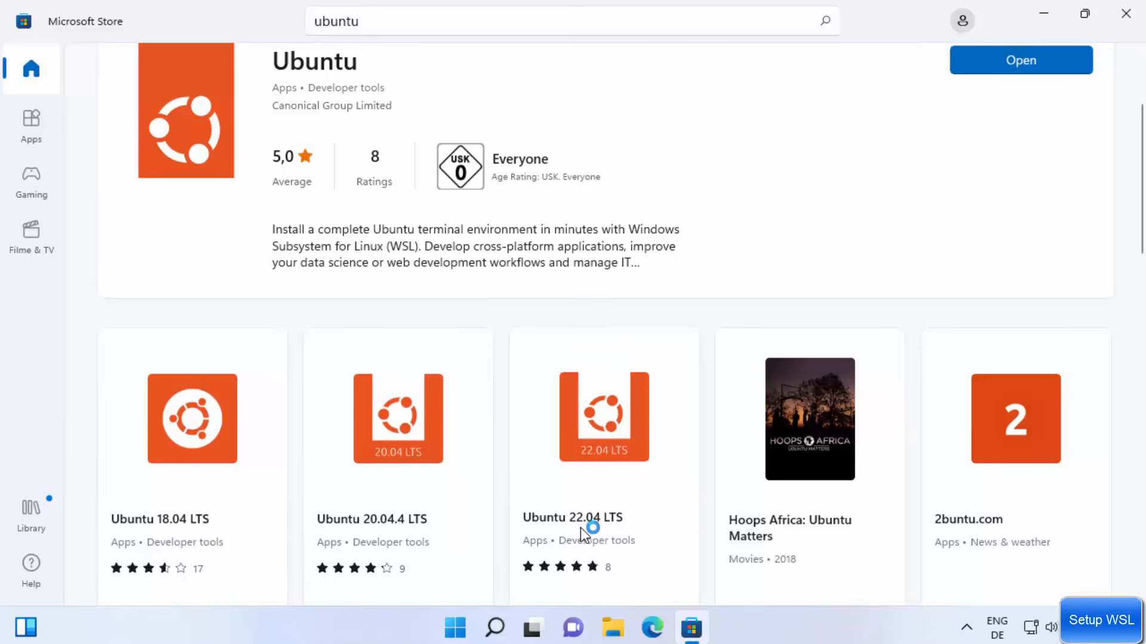
{"action": "scroll", "coordinate": [584, 533], "scroll_direction": "up", "scroll_amount": 3}
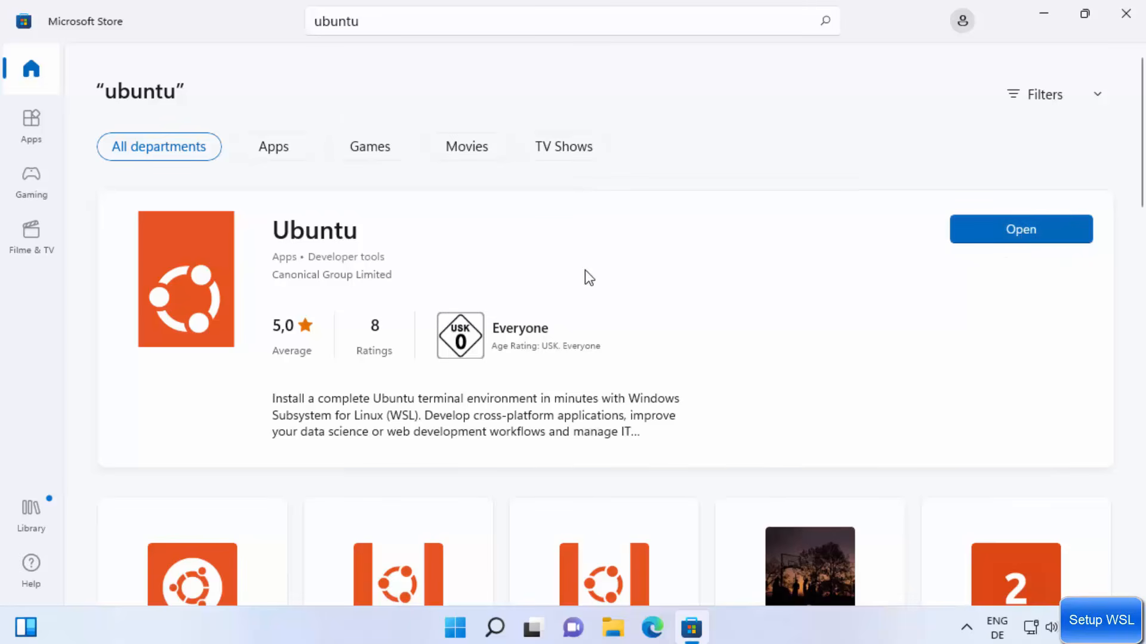
- Open the Ubuntu store page, expand its description and highlight the "sudo do-release-upgrade" command
{"action": "left_click", "coordinate": [520, 250]}
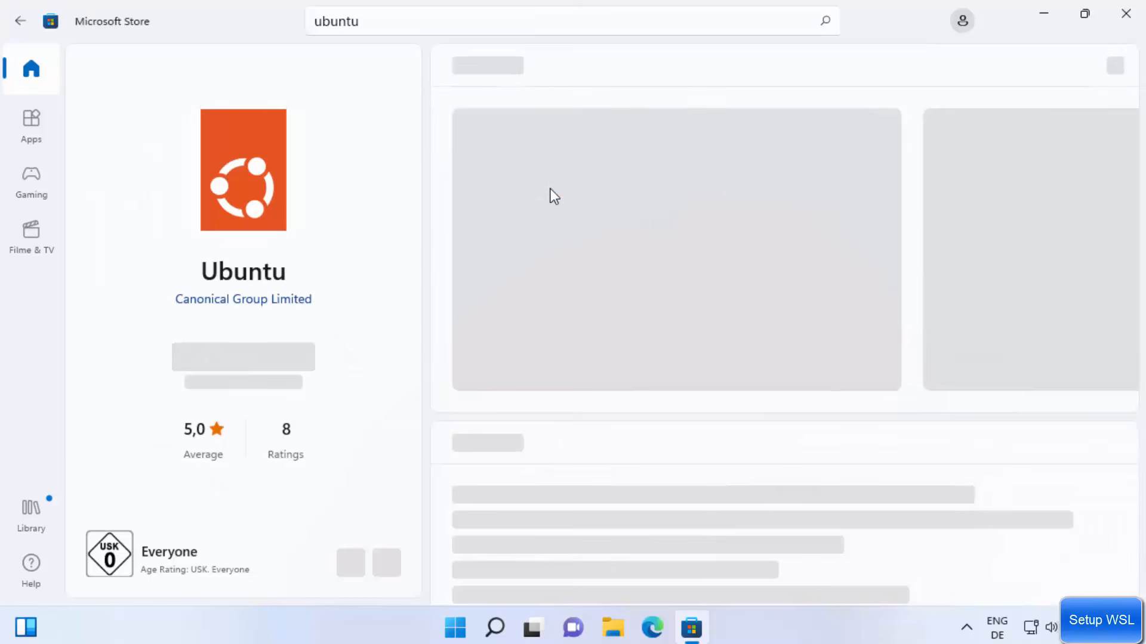
{"action": "scroll", "coordinate": [697, 300], "scroll_direction": "down", "scroll_amount": 3}
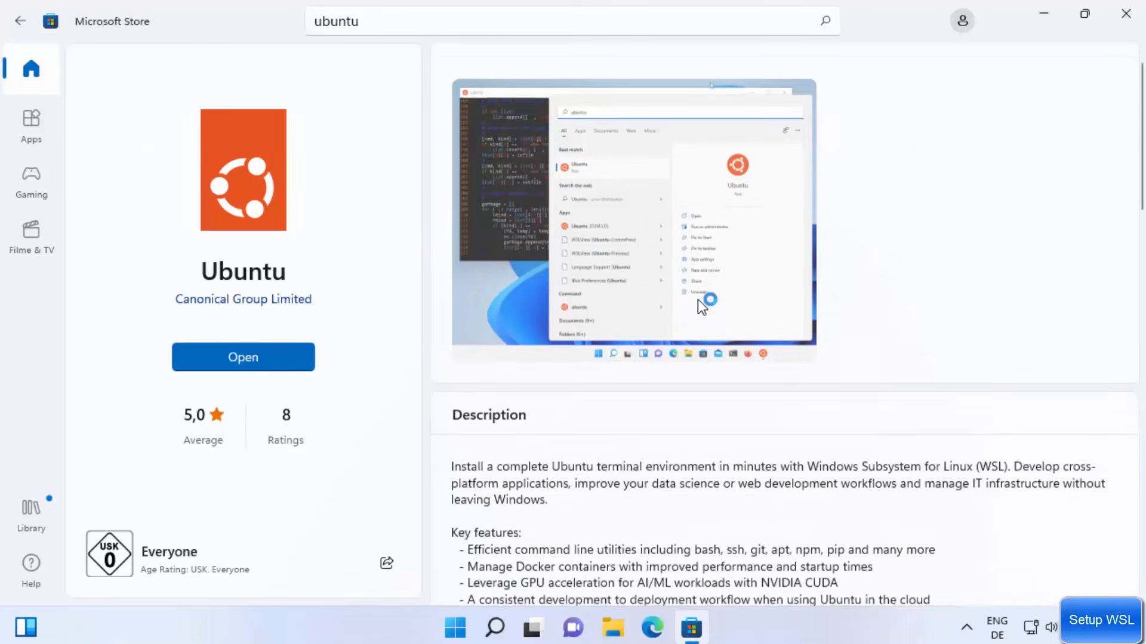
{"action": "left_click", "coordinate": [507, 504]}
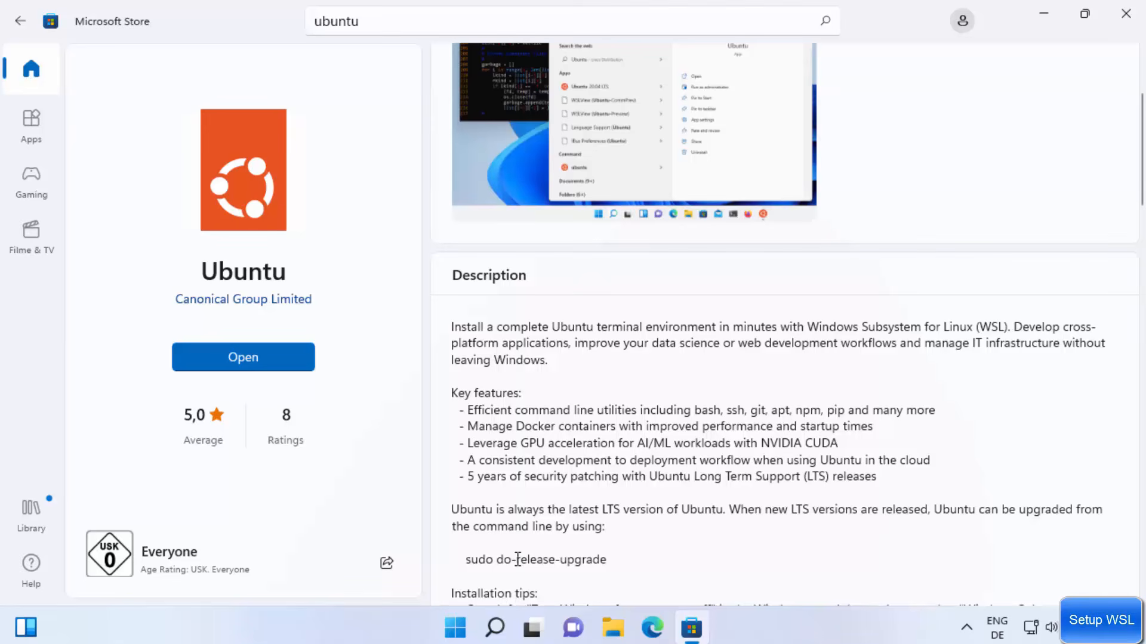
{"action": "left_click_drag", "start_coordinate": [472, 558], "coordinate": [599, 554]}
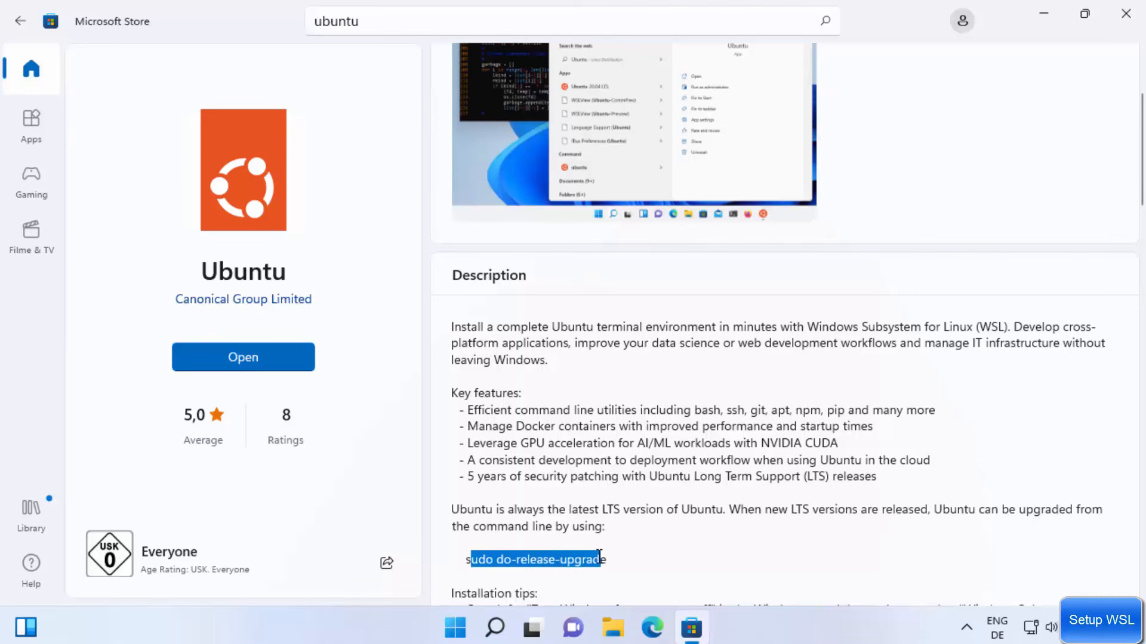
{"action": "scroll", "coordinate": [708, 485], "scroll_direction": "down", "scroll_amount": 3}
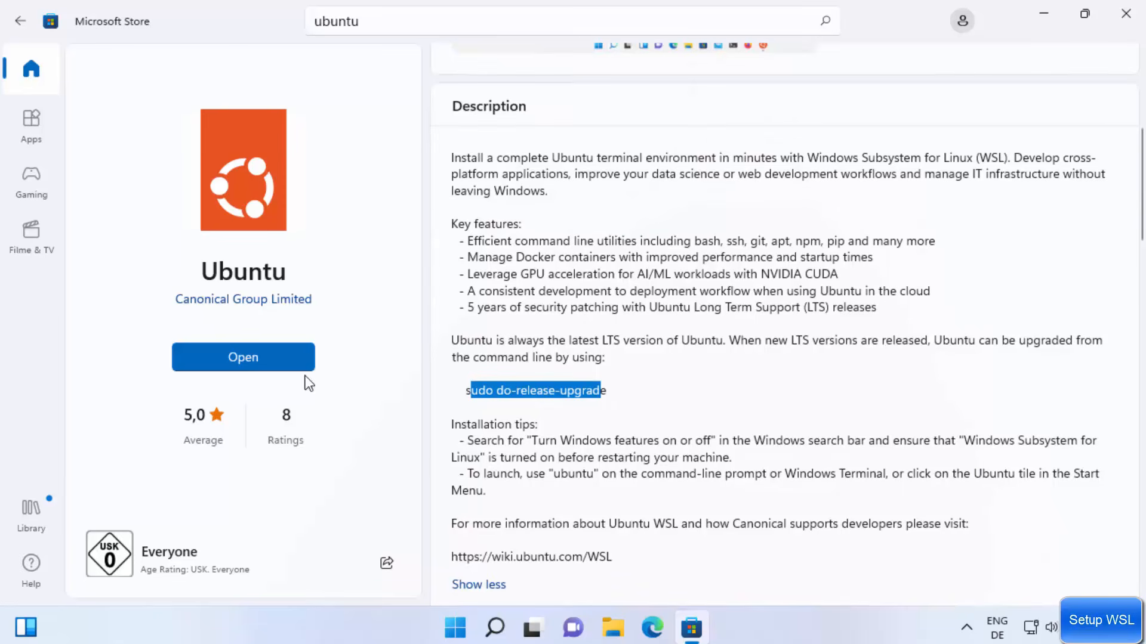
- Launch Ubuntu from its store page, close its window again and minimize the Microsoft Store
{"action": "left_click", "coordinate": [232, 358]}
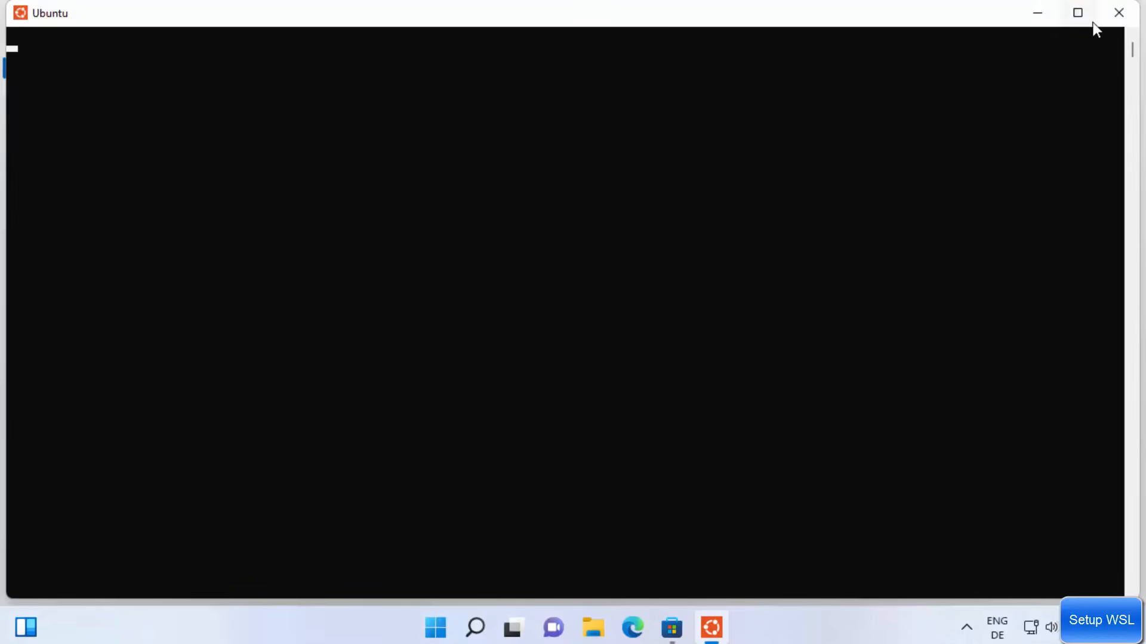
{"action": "left_click", "coordinate": [1116, 16]}
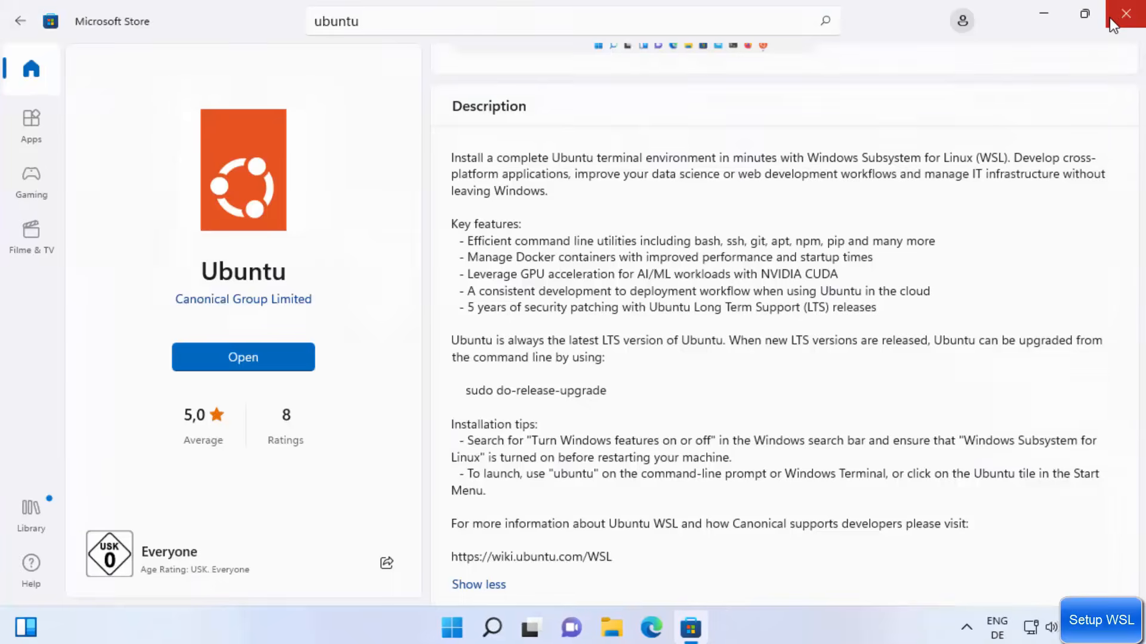
{"action": "left_click", "coordinate": [1042, 16]}
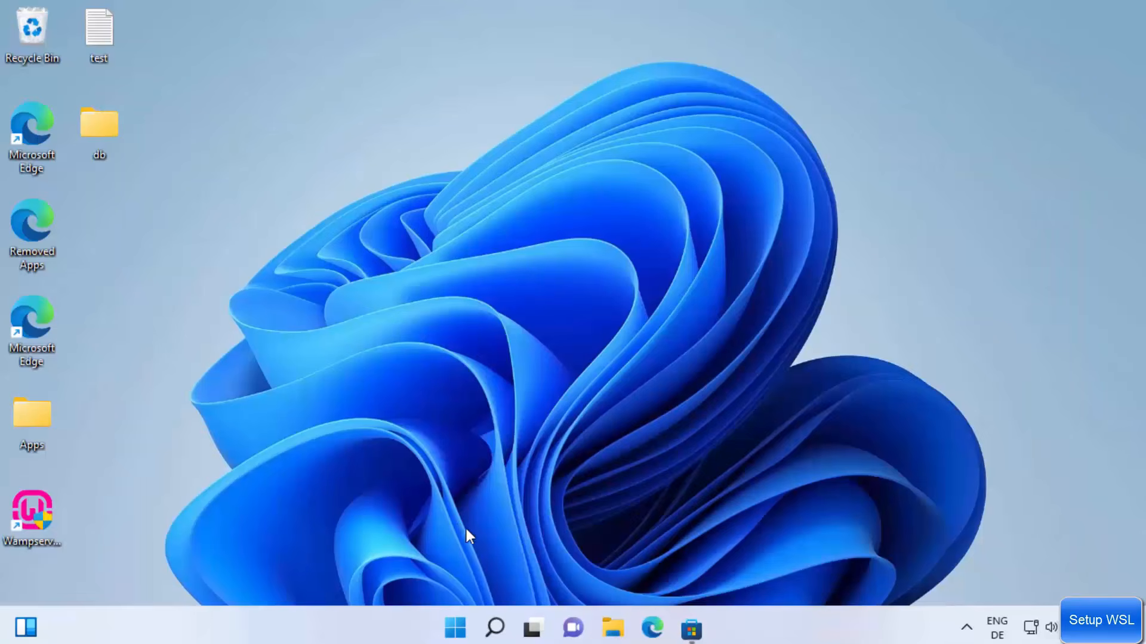
- Search Windows for "ubuntu" and launch the Ubuntu app
{"action": "left_click", "coordinate": [495, 626]}
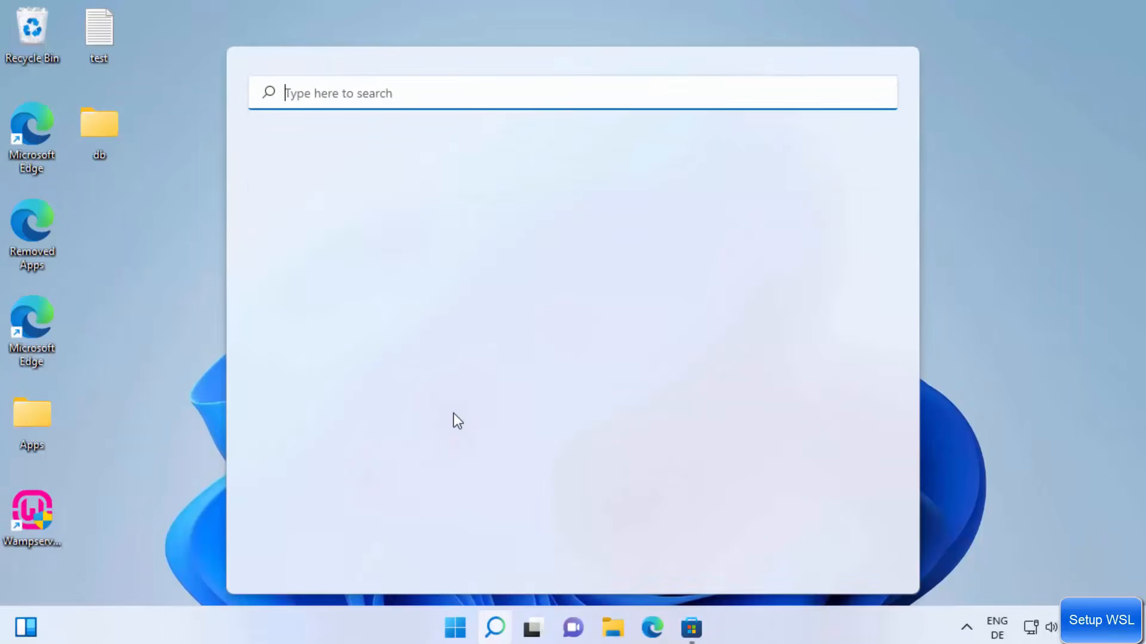
{"action": "type", "text": "ubuntu"}
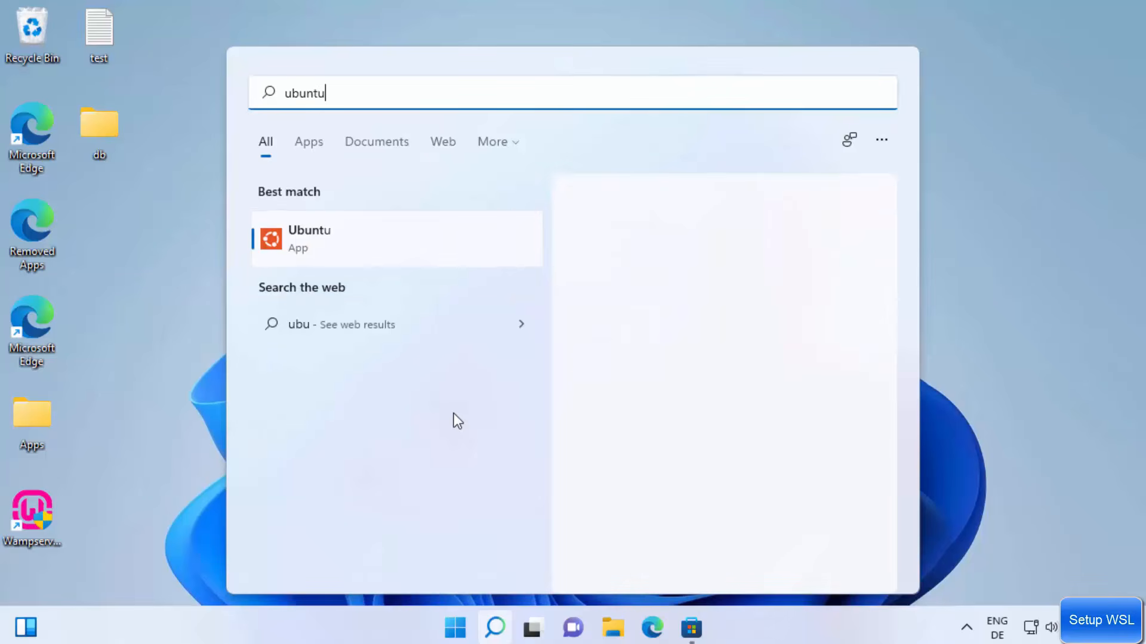
{"action": "left_click", "coordinate": [413, 242]}
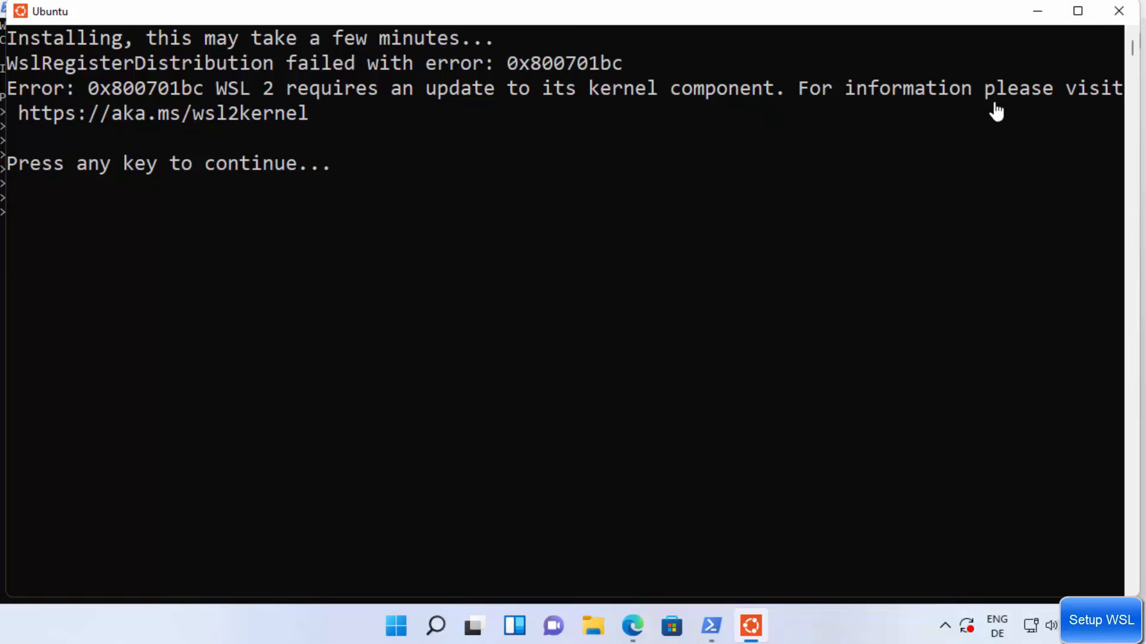
{"action": "double_click", "coordinate": [217, 119]}
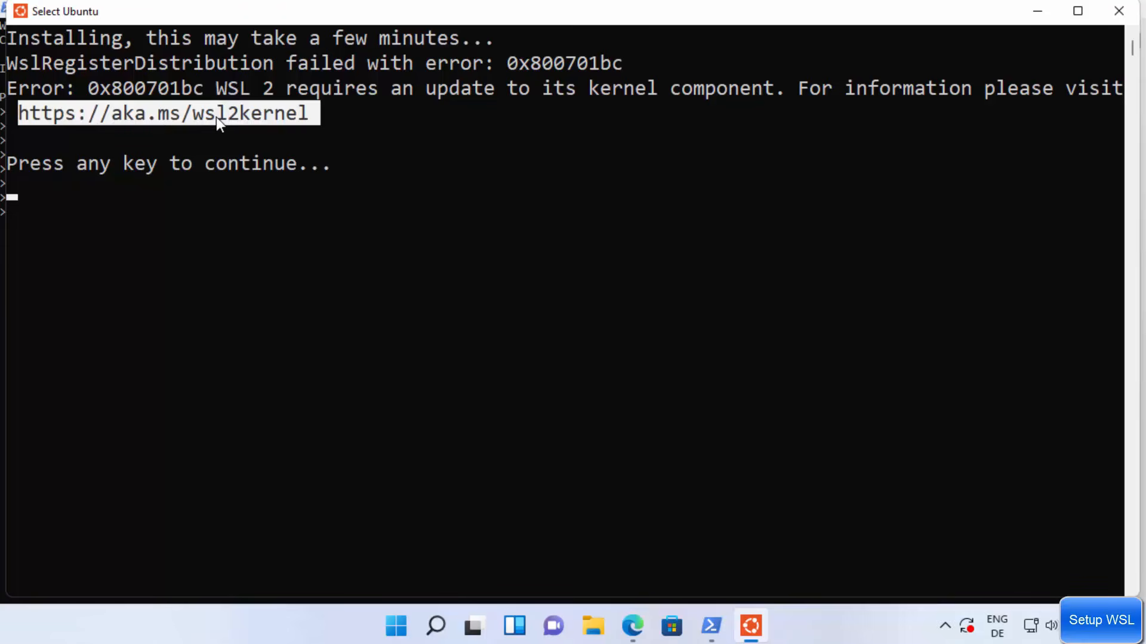
{"action": "right_click", "coordinate": [216, 117]}
{"action": "double_click", "coordinate": [216, 117]}
{"action": "key", "text": "ctrl+c"}
{"action": "right_click", "coordinate": [216, 117]}
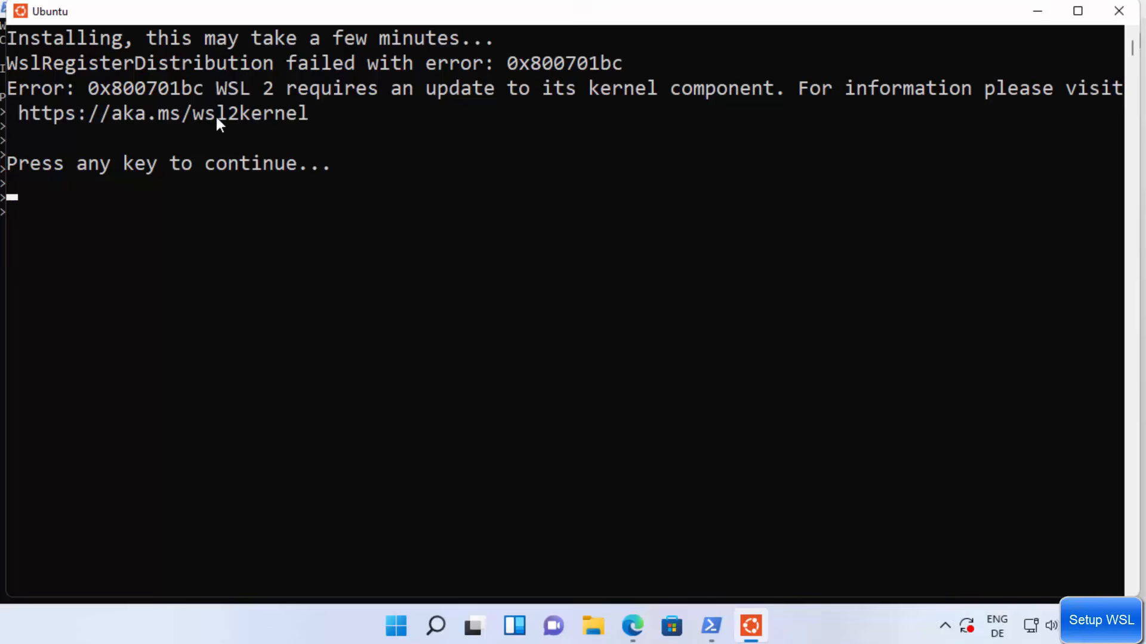
{"action": "key", "text": "Return"}
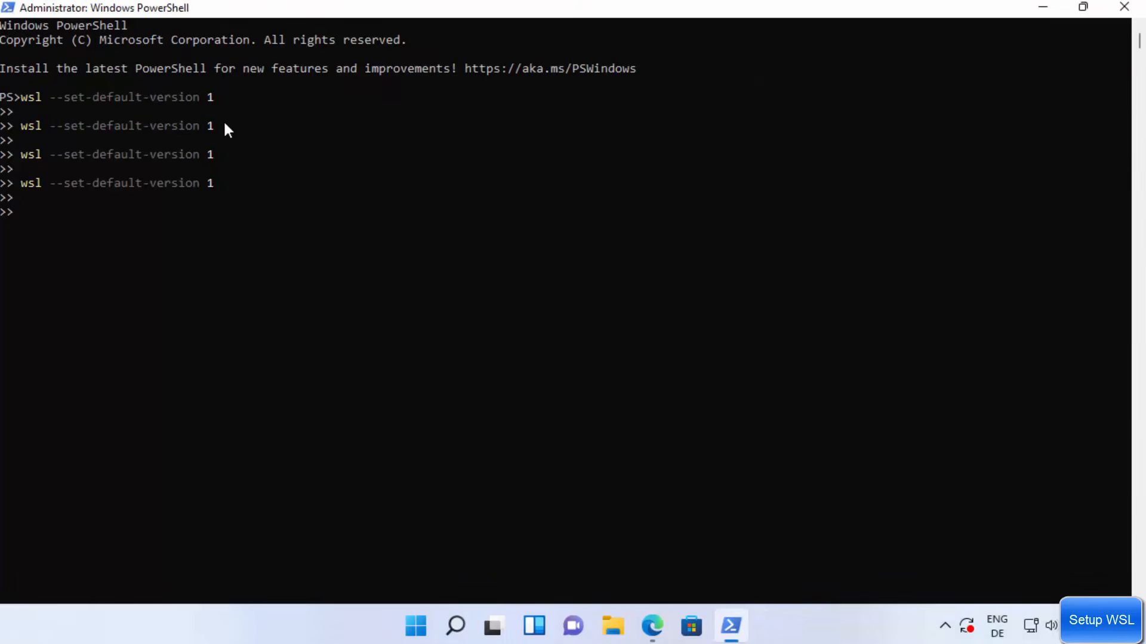
{"action": "left_click", "coordinate": [1052, 8]}
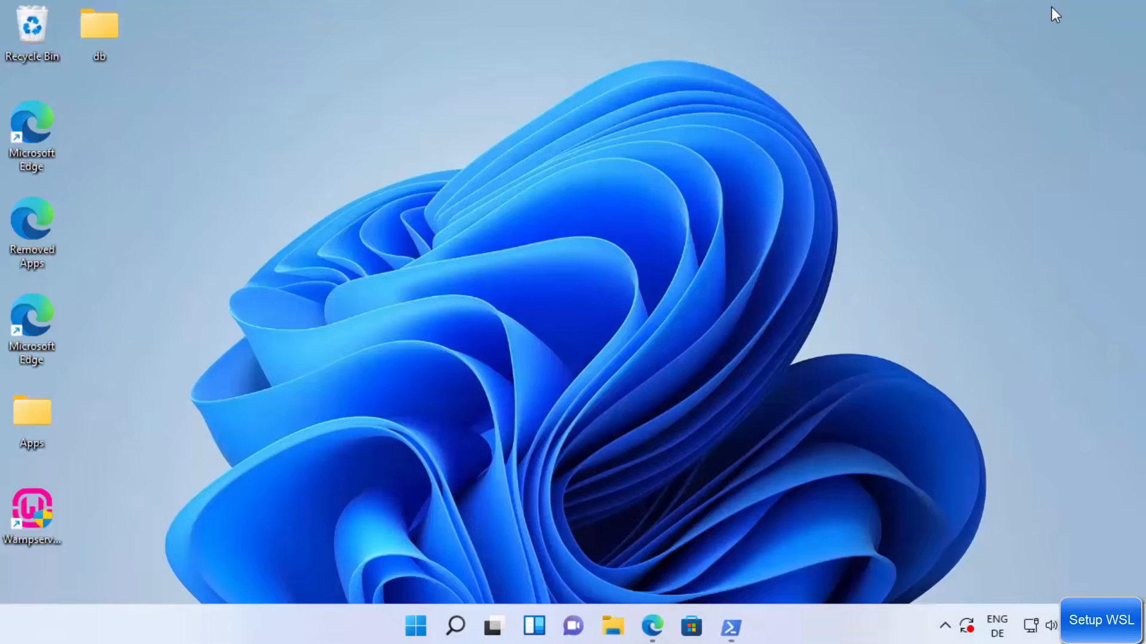
{"action": "left_click", "coordinate": [652, 625]}
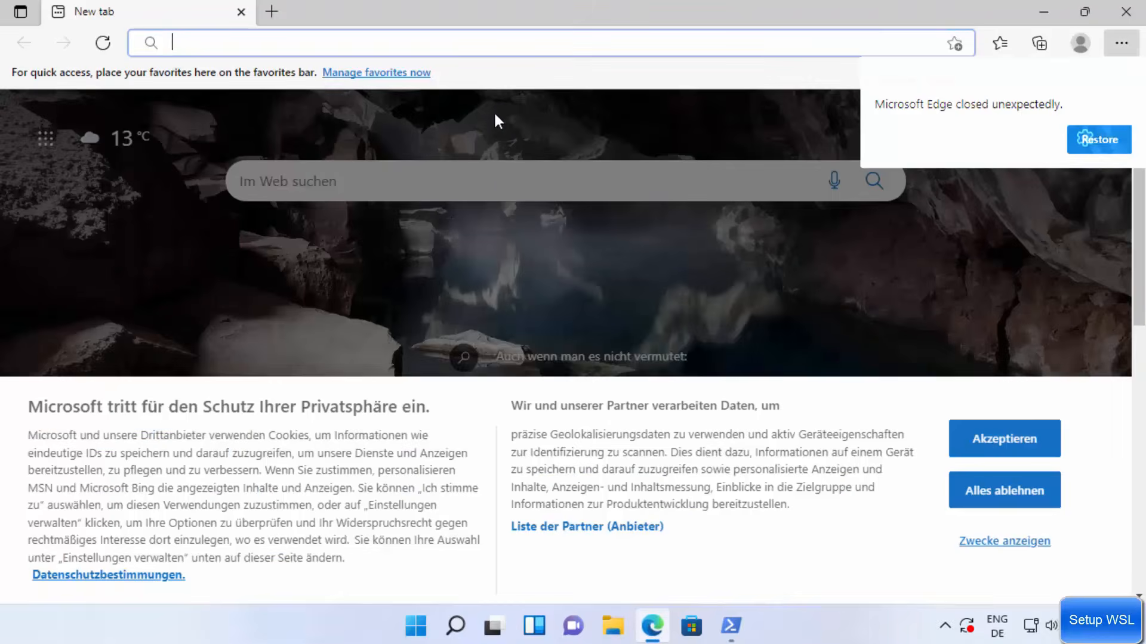
{"action": "key", "text": "ctrl+v"}
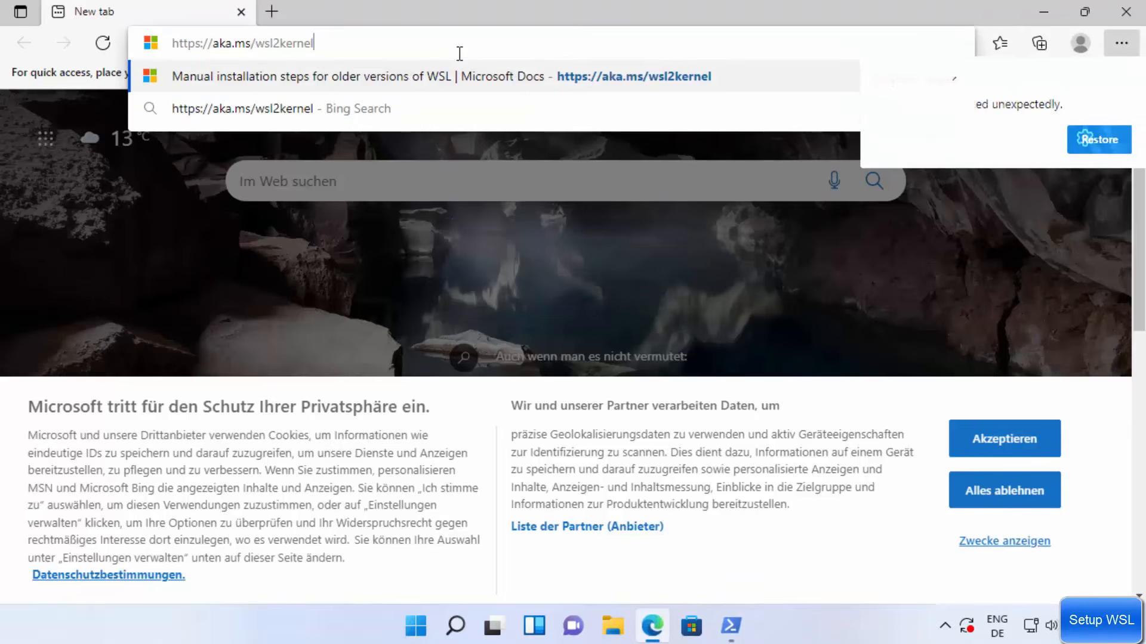
{"action": "key", "text": "Return"}
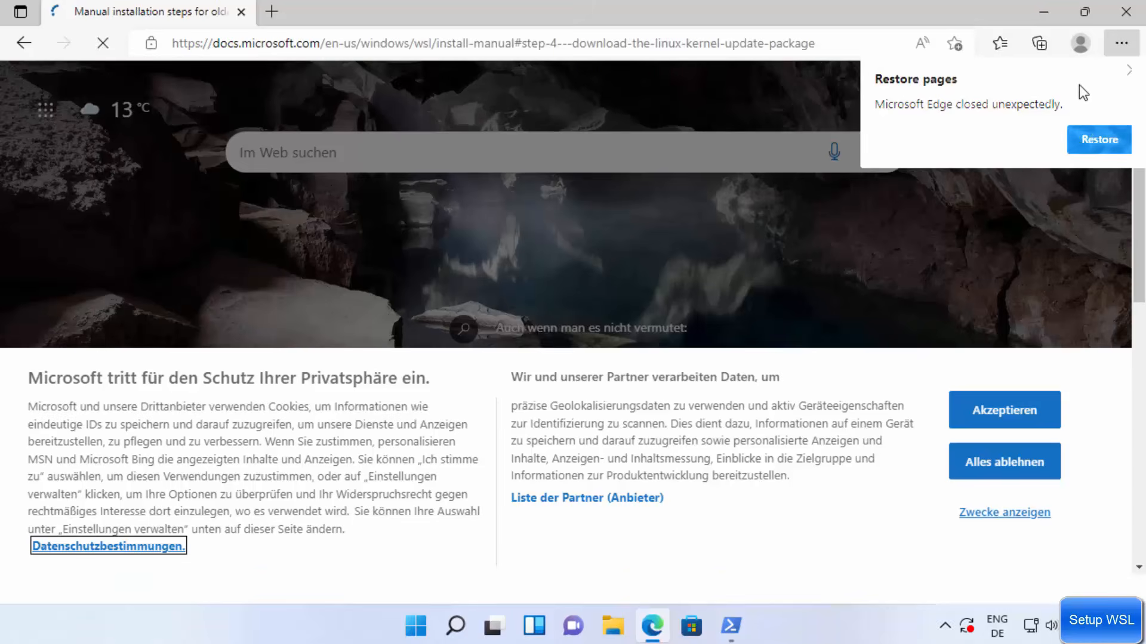
{"action": "left_click", "coordinate": [1129, 72]}
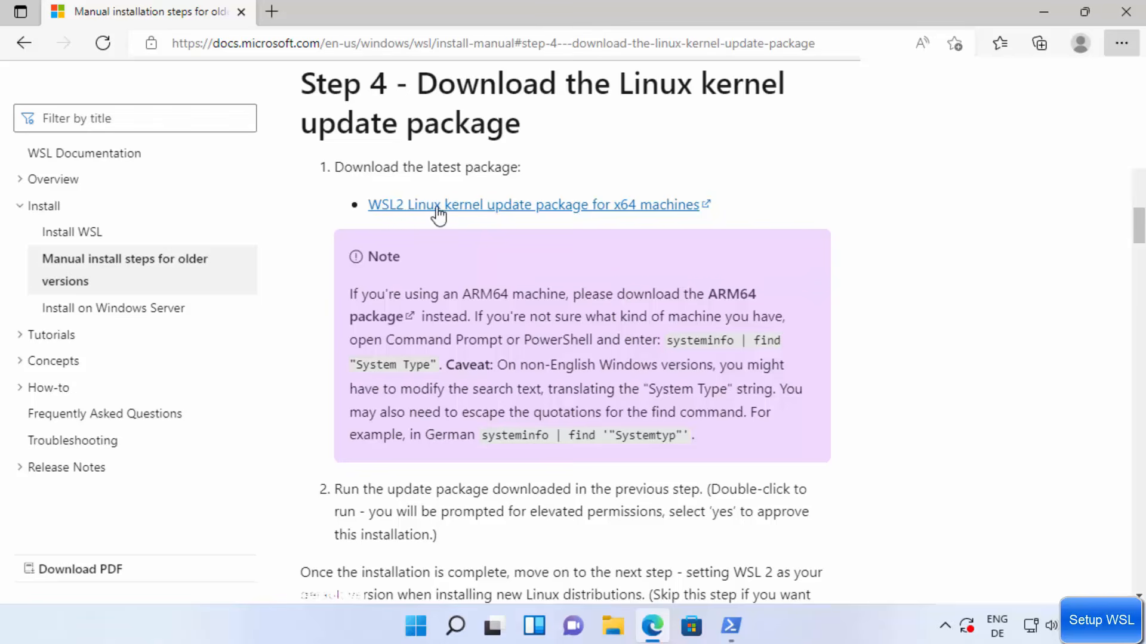
- Download the WSL2 Linux kernel update package for x64 machines and bring up the Downloads folder in File Explorer
{"action": "left_click", "coordinate": [460, 208]}
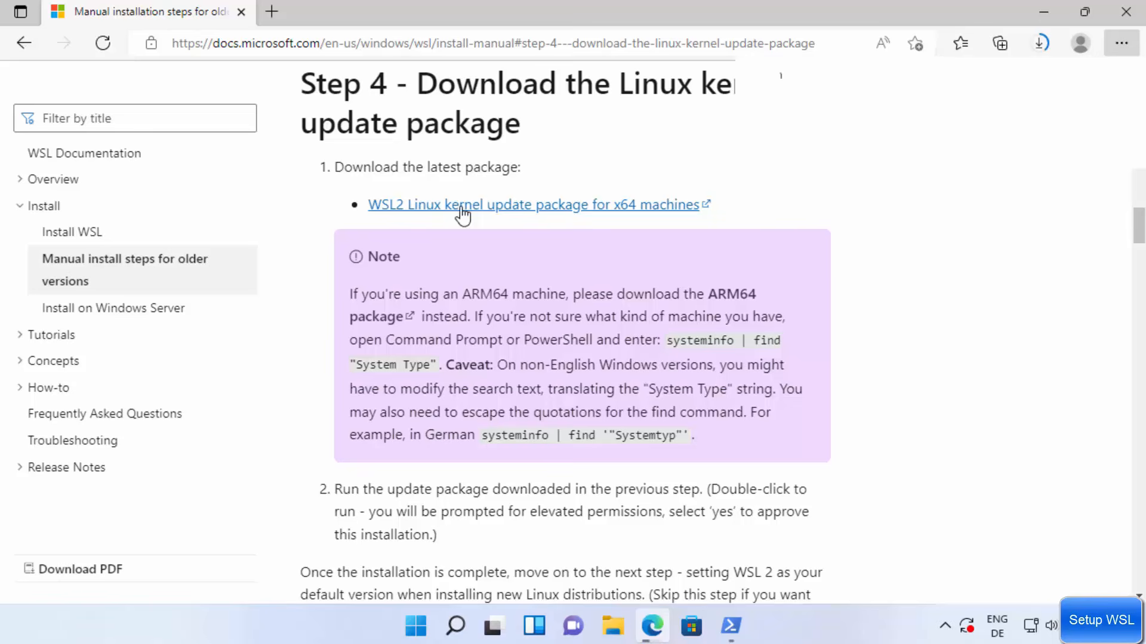
{"action": "left_click", "coordinate": [1040, 47]}
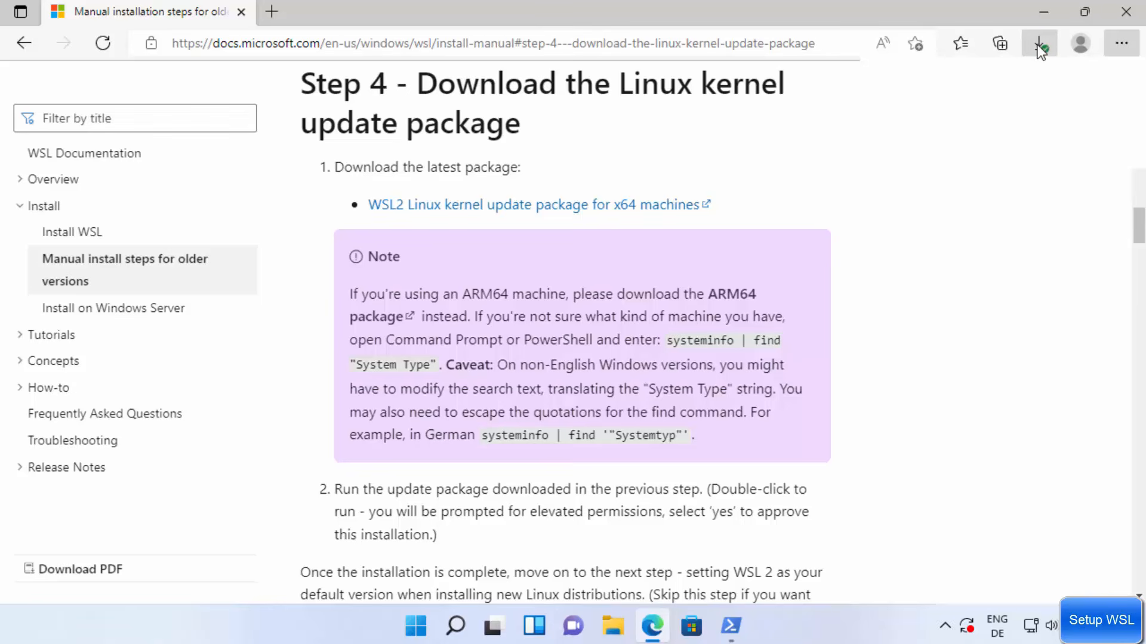
{"action": "key", "text": "super+d"}
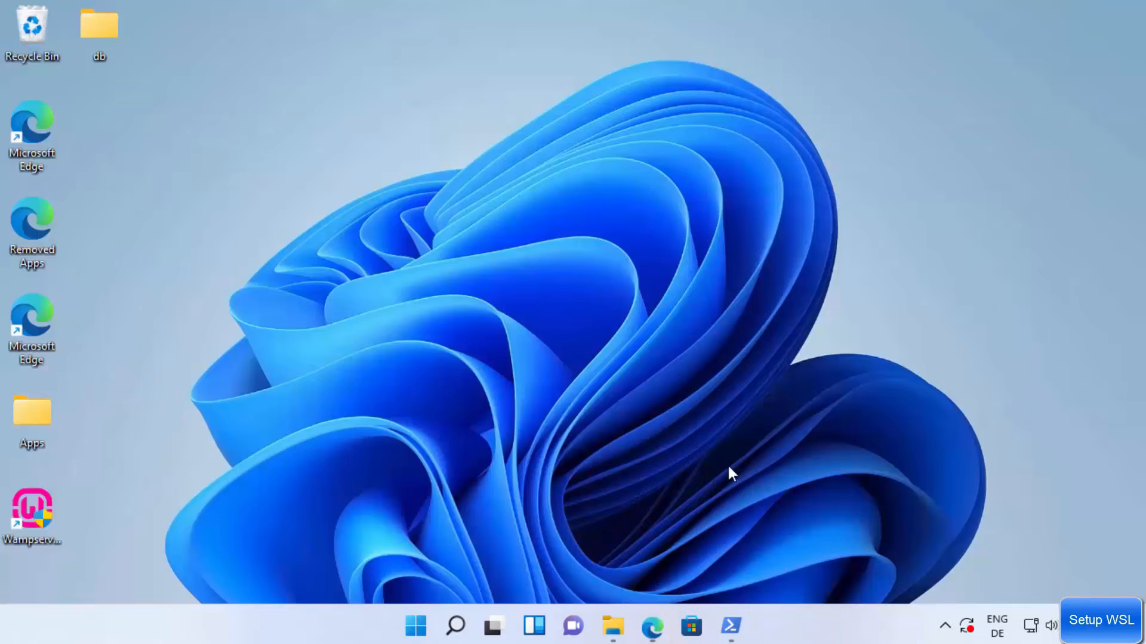
{"action": "left_click", "coordinate": [613, 623]}
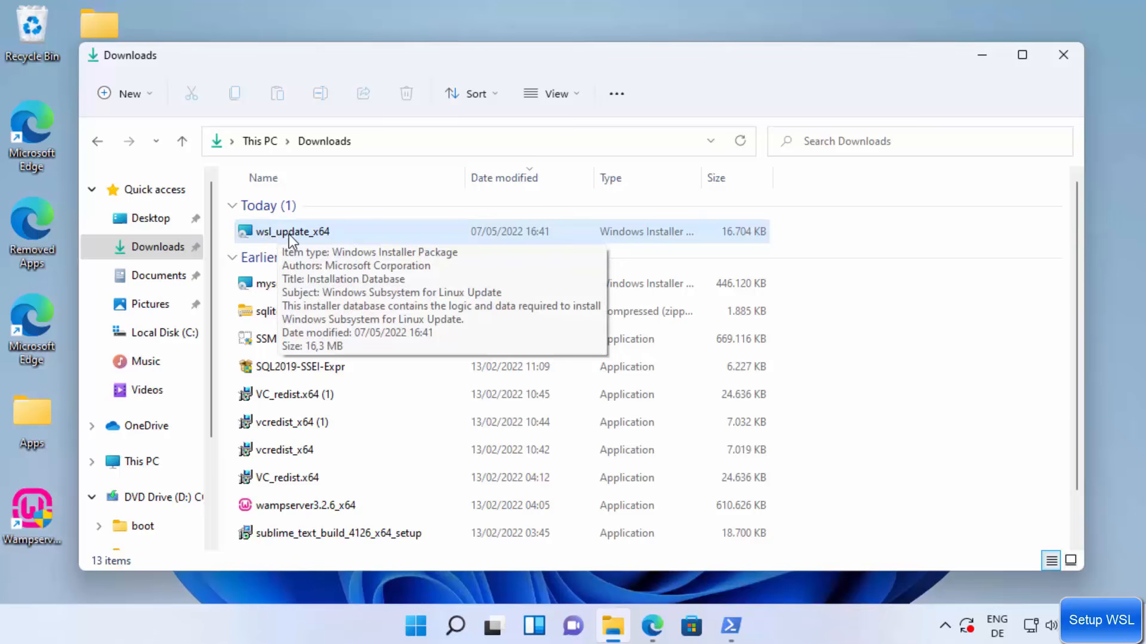
- Run the wsl_update_x64 installer and complete its setup wizard, allowing it to make changes to the device
{"action": "double_click", "coordinate": [317, 235]}
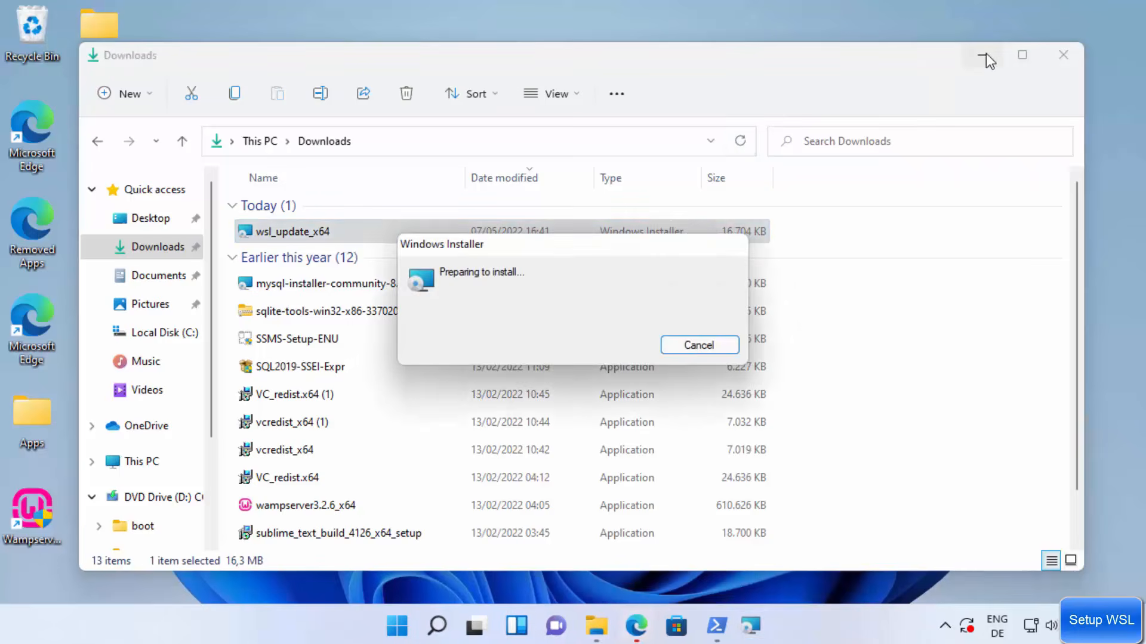
{"action": "left_click", "coordinate": [984, 54]}
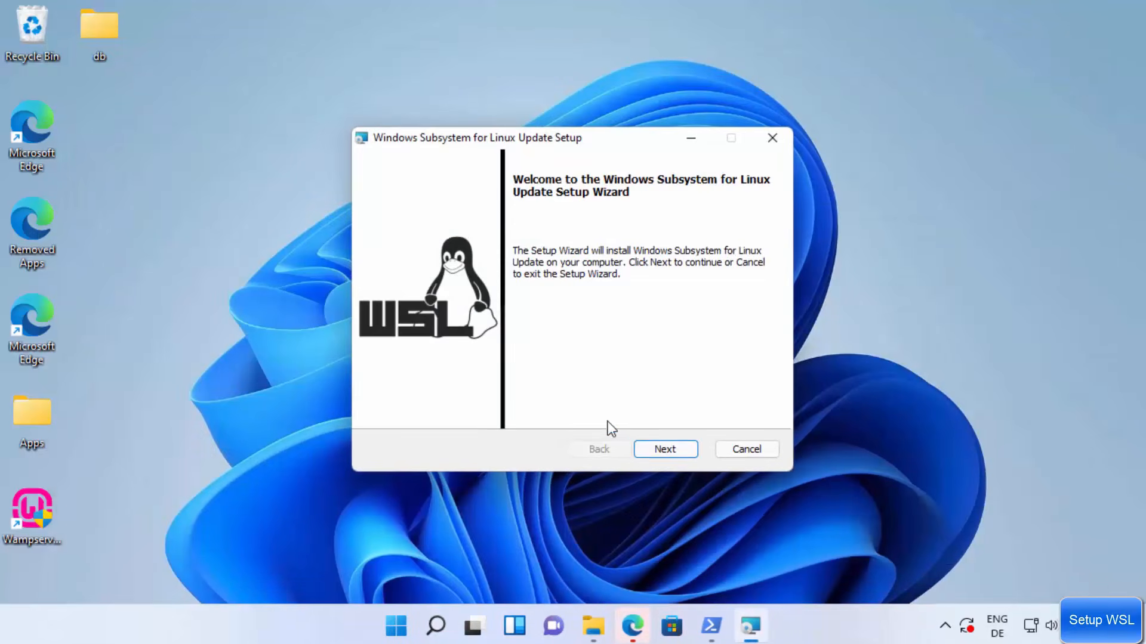
{"action": "left_click", "coordinate": [656, 449]}
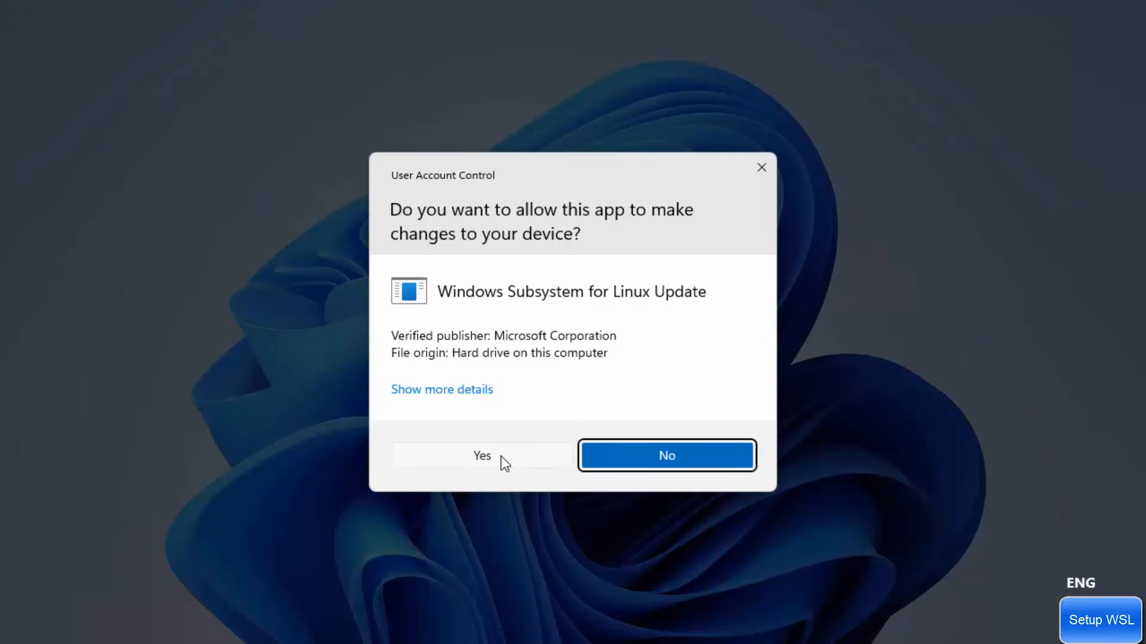
{"action": "left_click", "coordinate": [500, 456]}
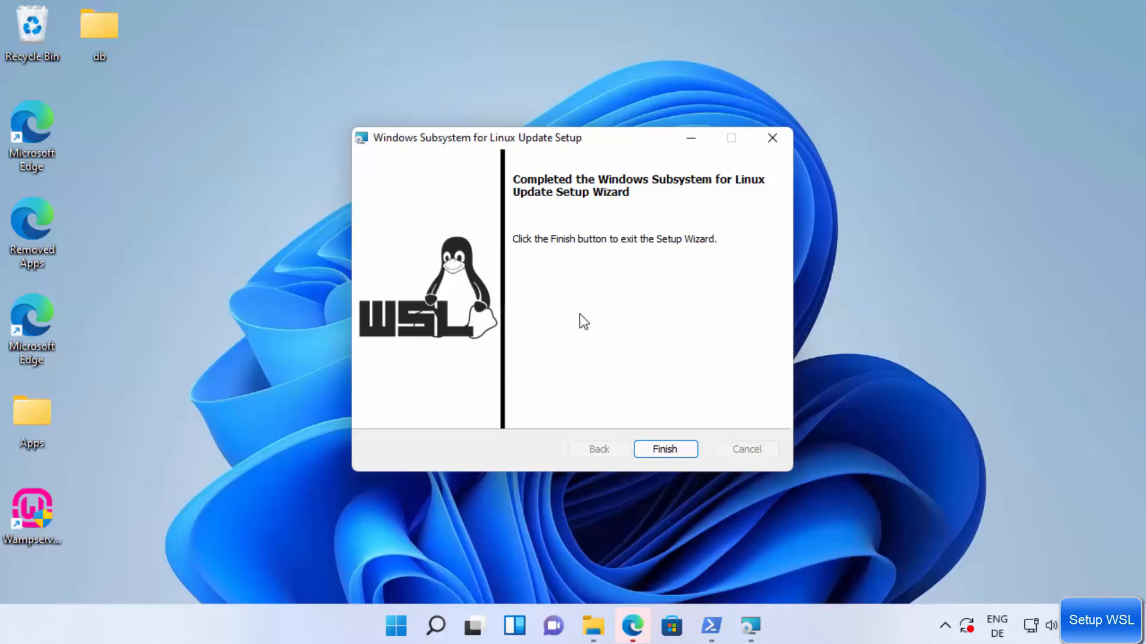
{"action": "left_click", "coordinate": [663, 452]}
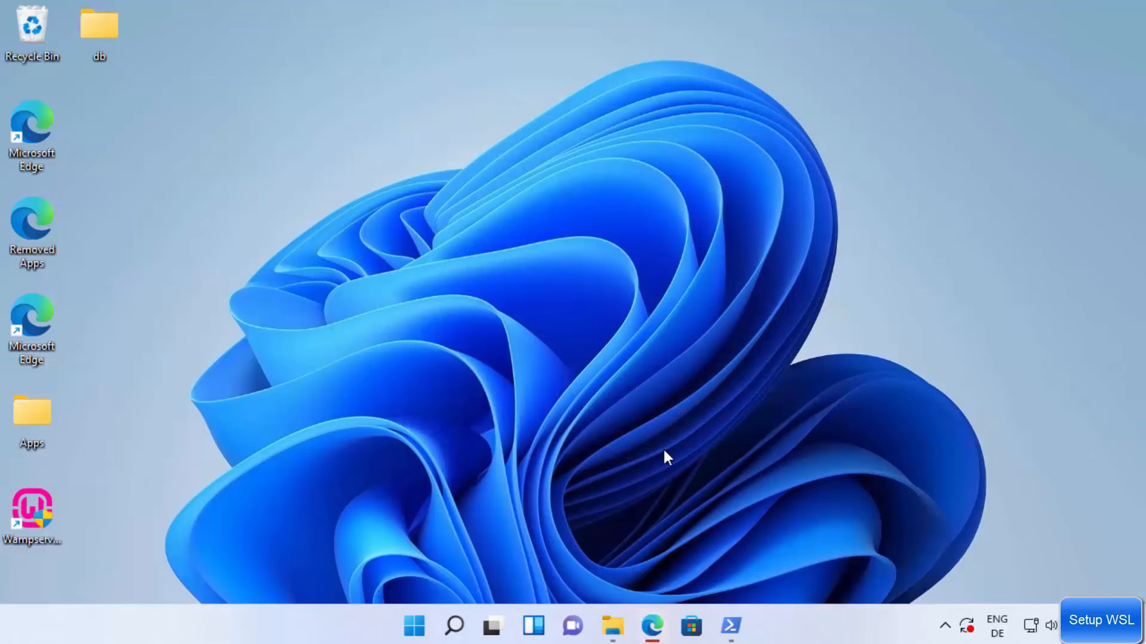
- Launch Ubuntu and create the default UNIX account with username codebind, entering and confirming its new password
{"action": "left_click", "coordinate": [455, 626]}
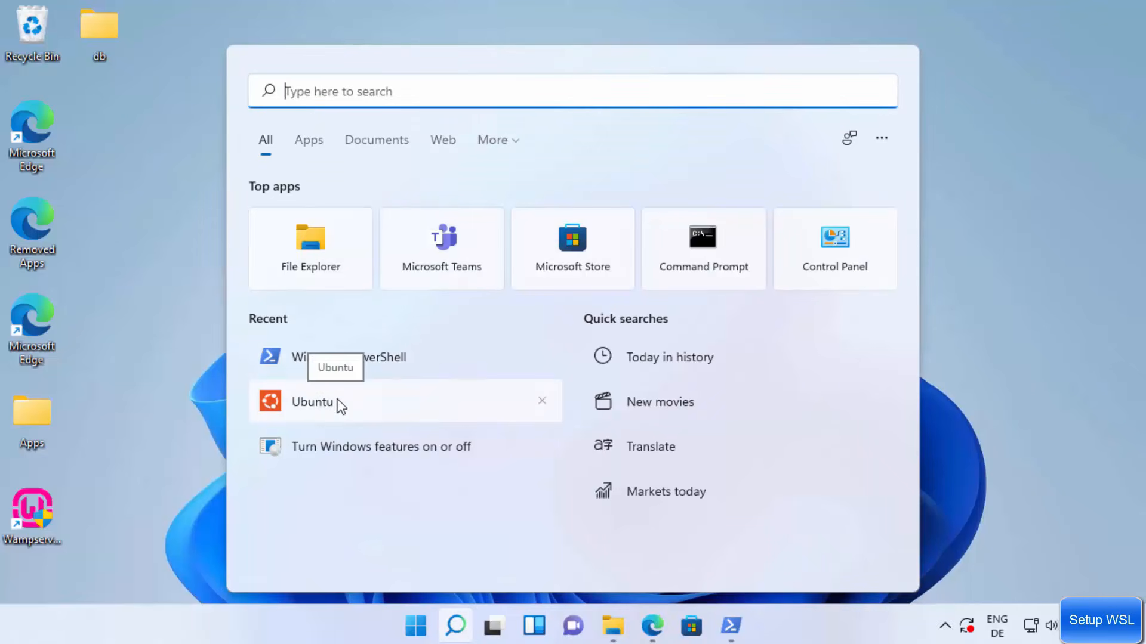
{"action": "left_click", "coordinate": [321, 403]}
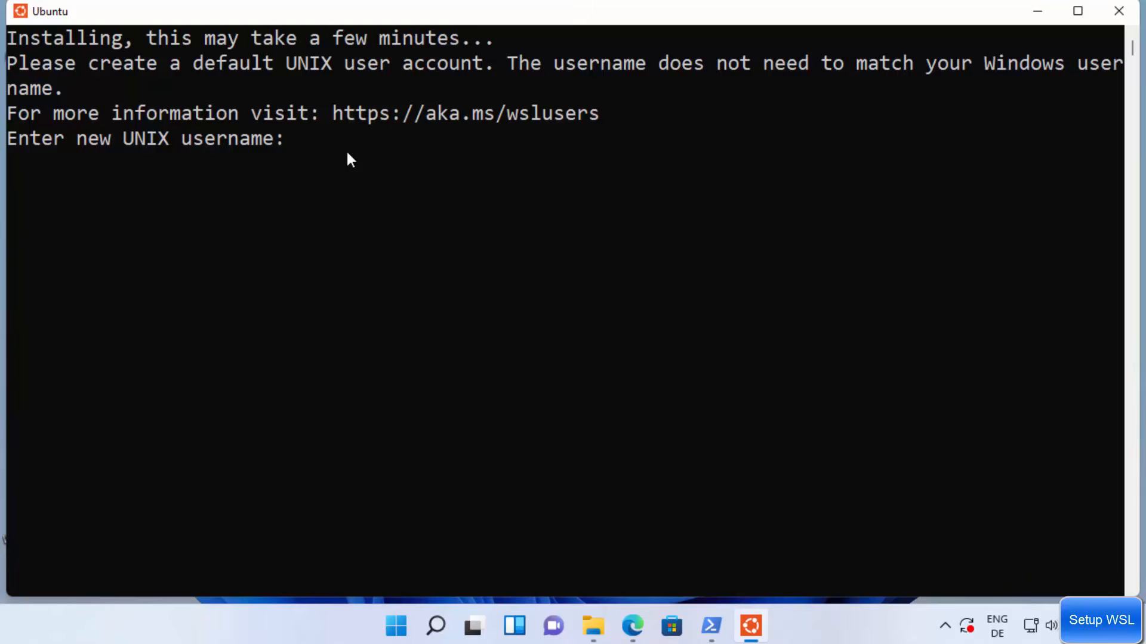
{"action": "type", "text": "codebind"}
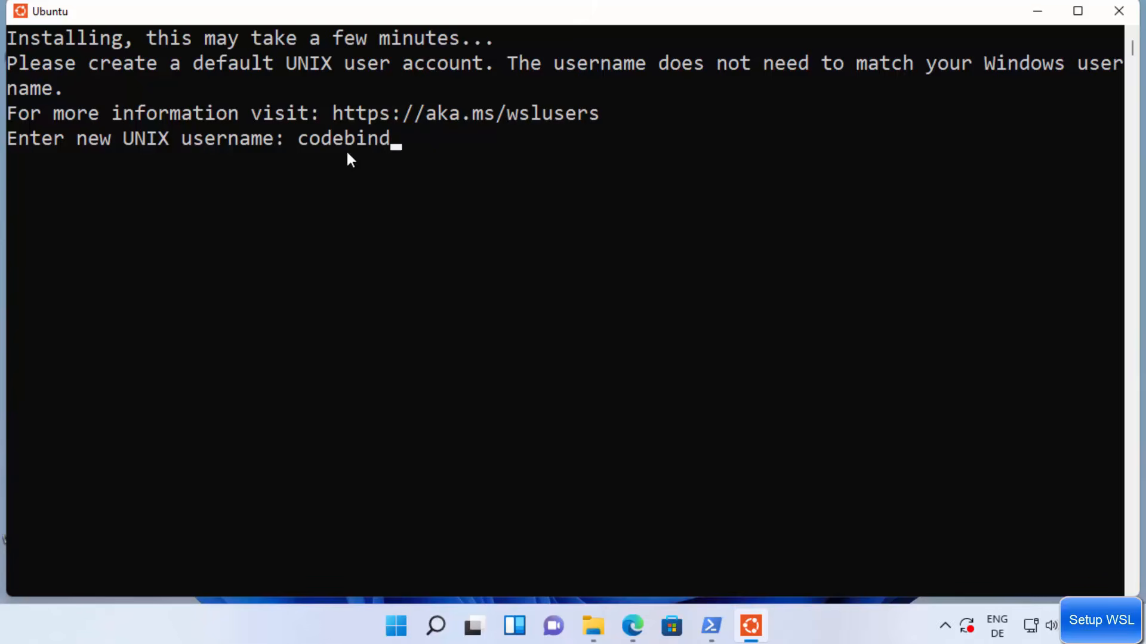
{"action": "key", "text": "Return"}
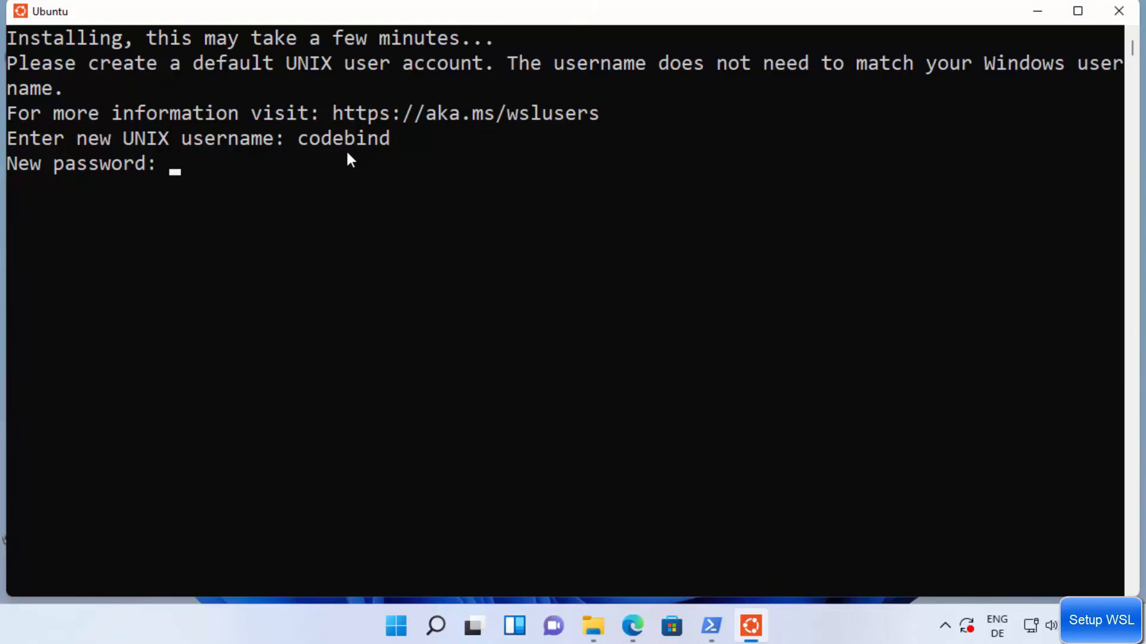
{"action": "key", "text": "Return"}
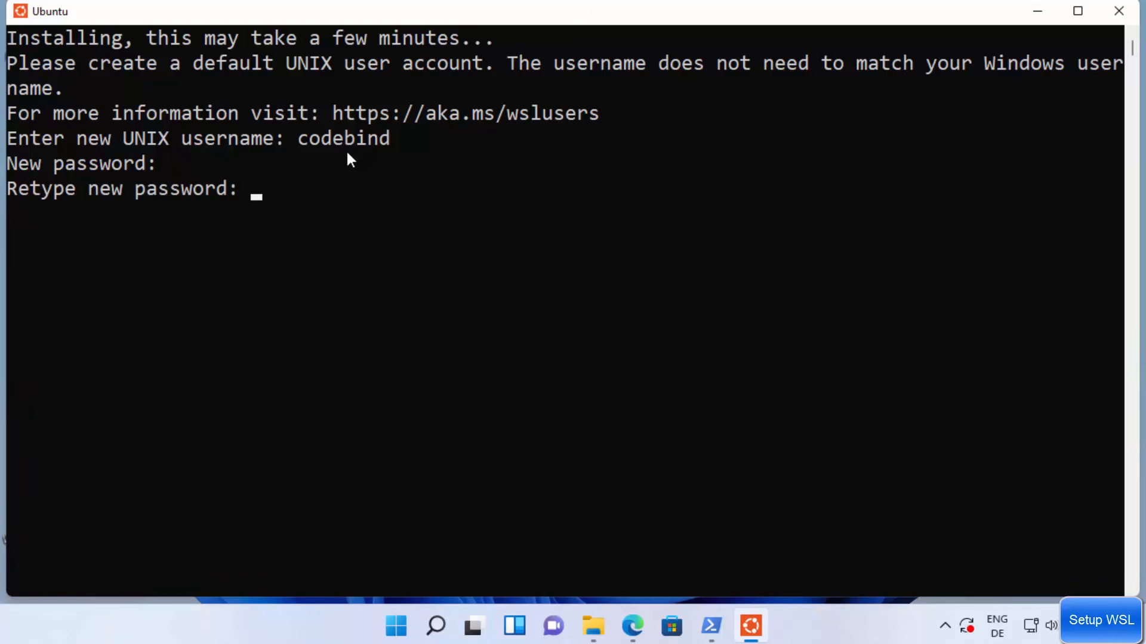
{"action": "key", "text": "Return"}
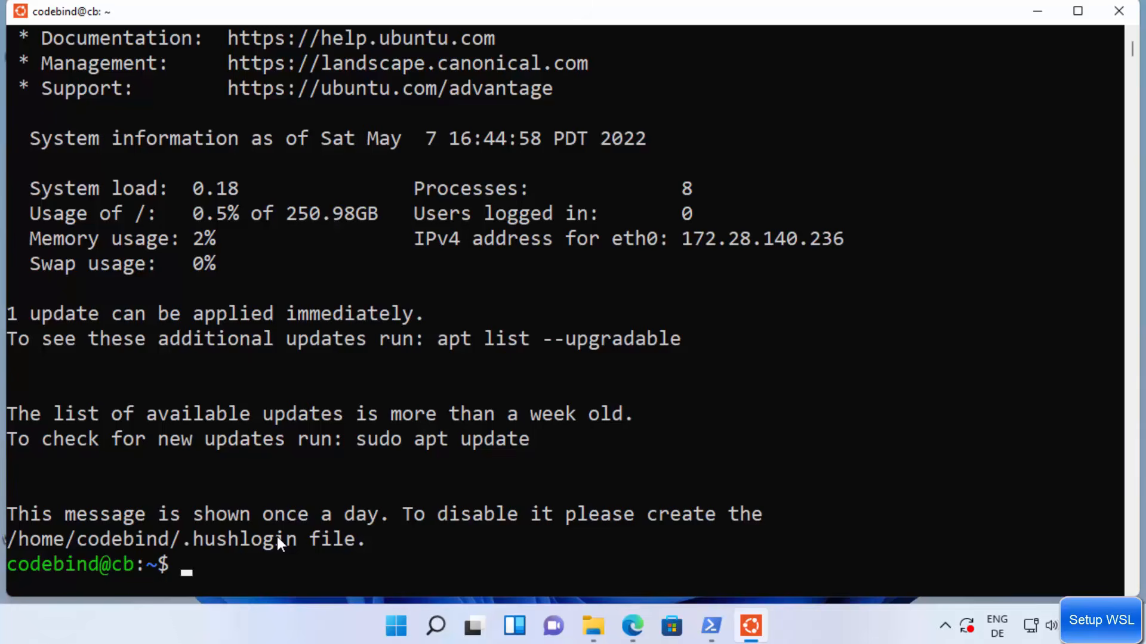
- Clear the Ubuntu terminal, list all home directory files with ls -al and print the working directory with pwd
{"action": "key", "text": "ctrl+l"}
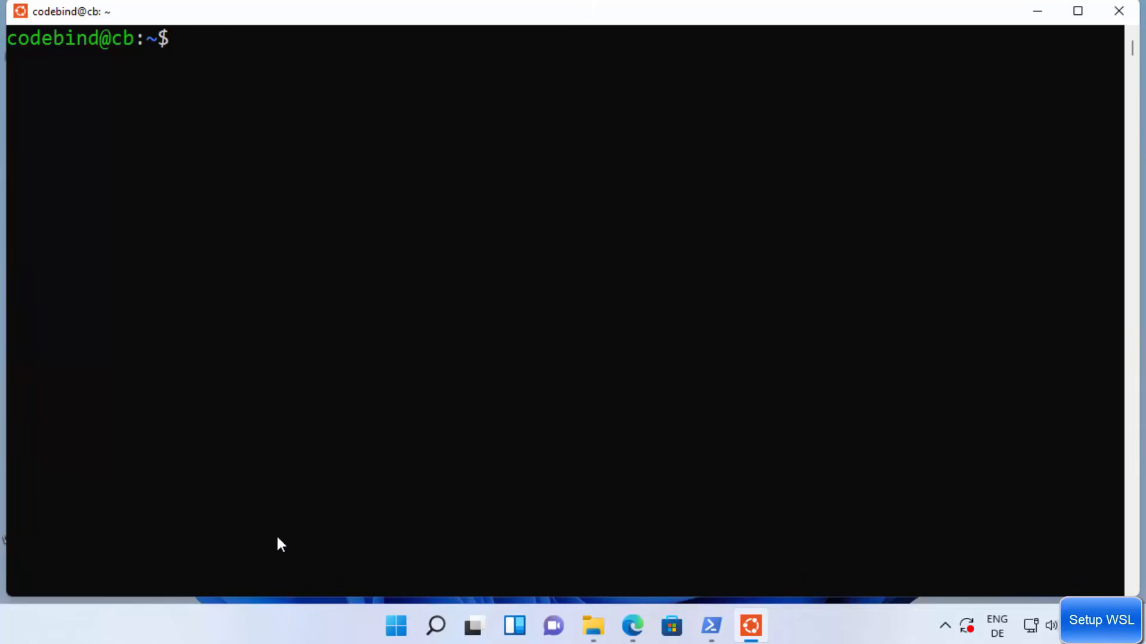
{"action": "type", "text": "ls -al"}
{"action": "key", "text": "Return"}
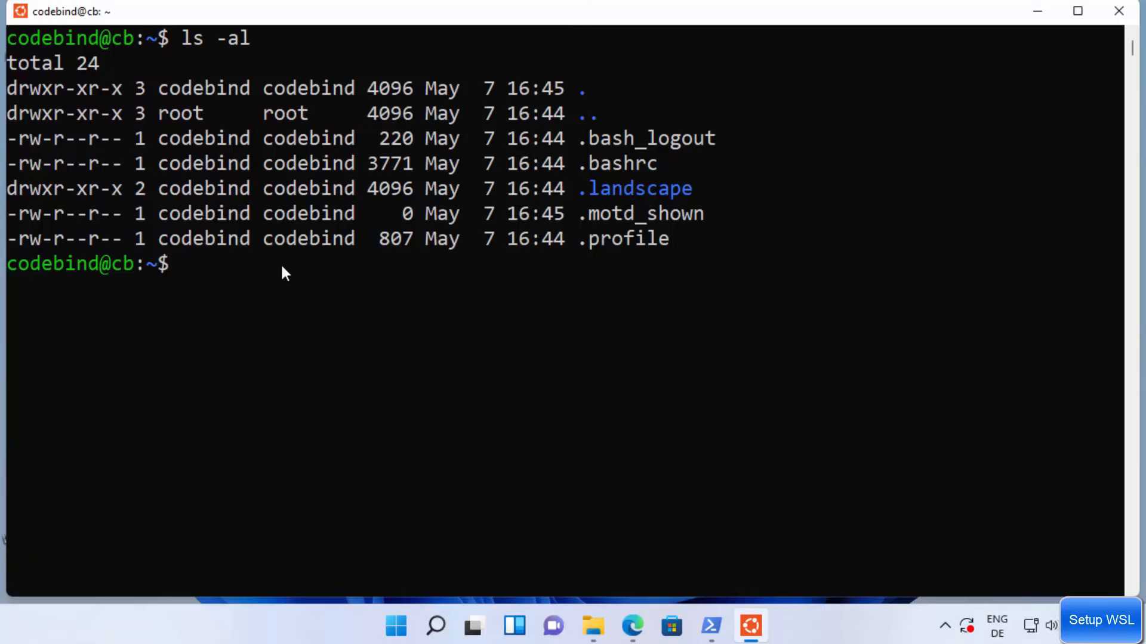
{"action": "type", "text": "pwd"}
{"action": "key", "text": "Return"}
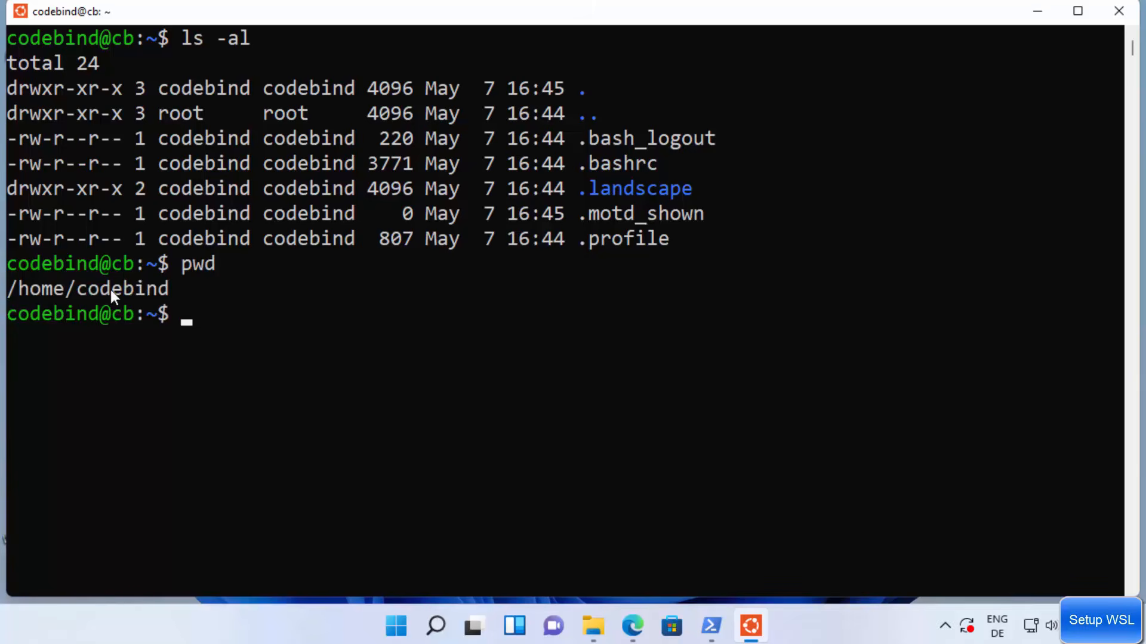
- List the mounted drives with ls /mnt/ and highlight the c and wsl entries in the output
{"action": "left_click", "coordinate": [346, 370]}
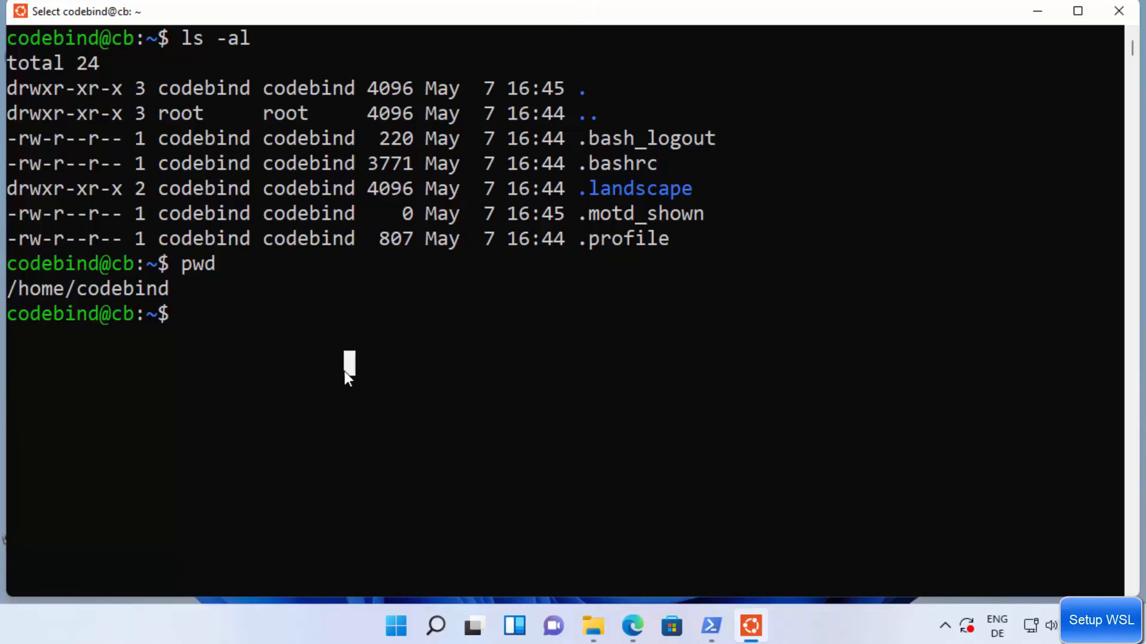
{"action": "left_click", "coordinate": [192, 318]}
{"action": "type", "text": "ls"}
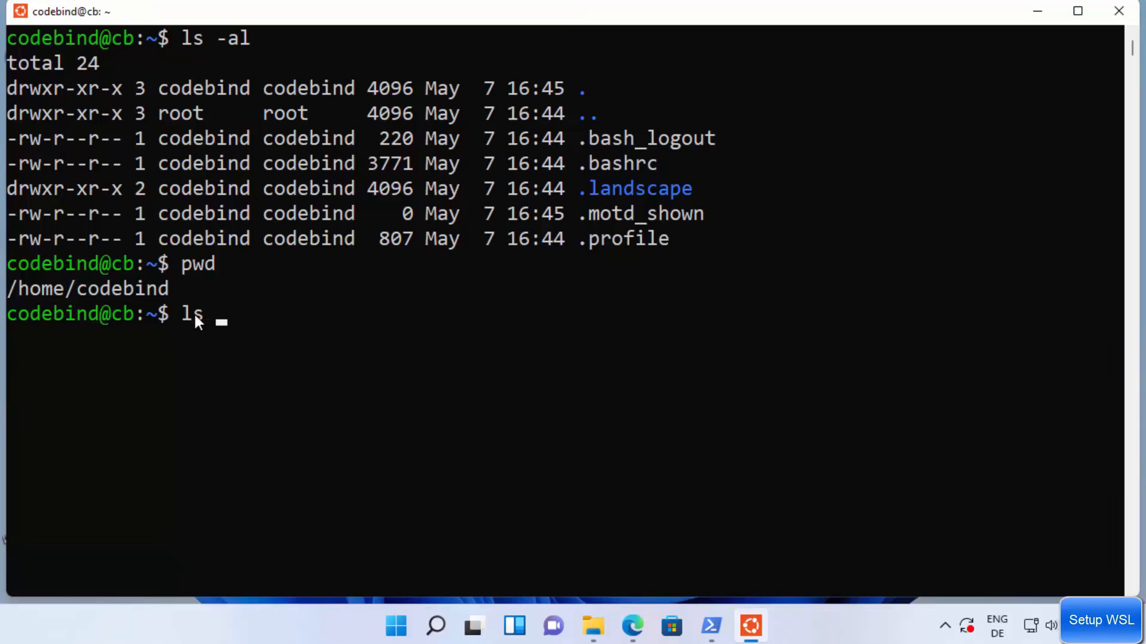
{"action": "type", "text": " /mnt/"}
{"action": "key", "text": "Return"}
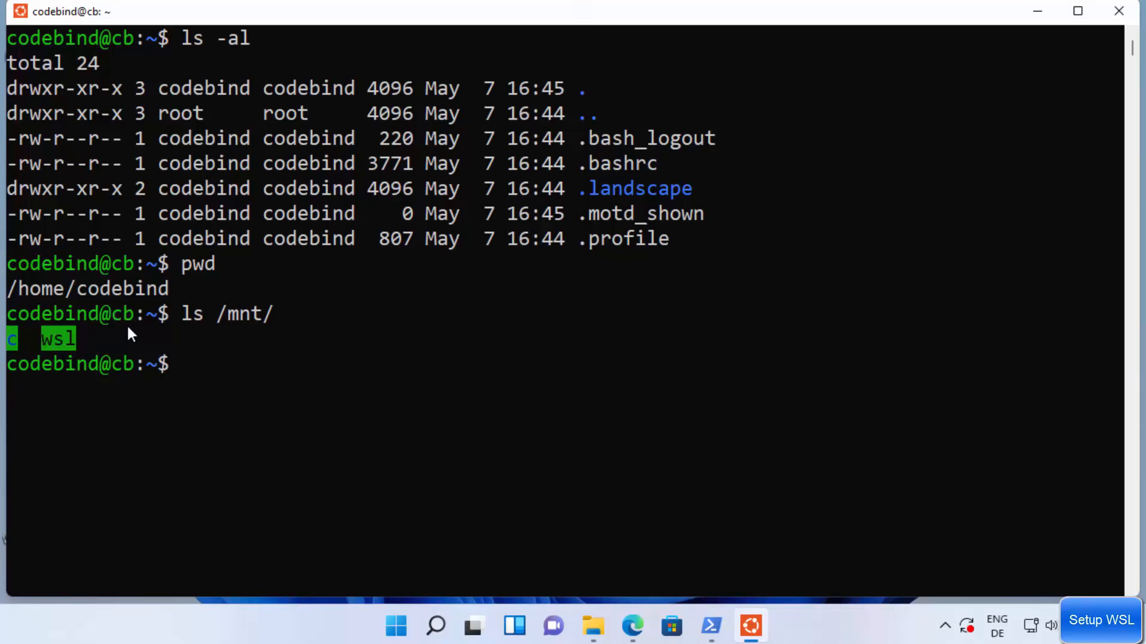
{"action": "left_click_drag", "start_coordinate": [24, 338], "coordinate": [11, 344]}
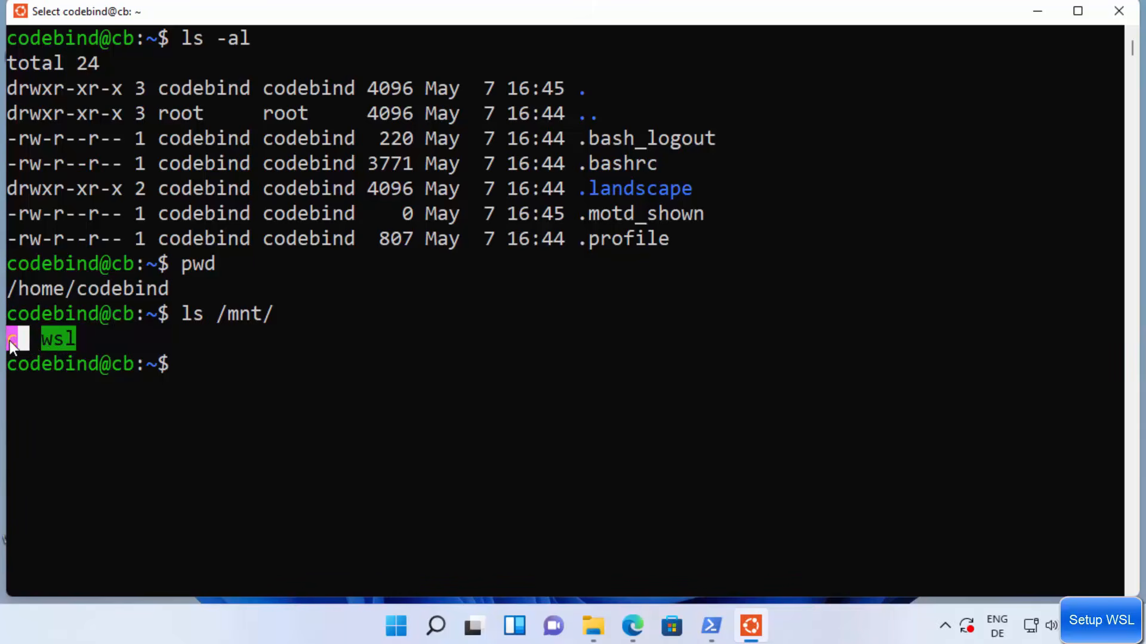
{"action": "left_click", "coordinate": [58, 342]}
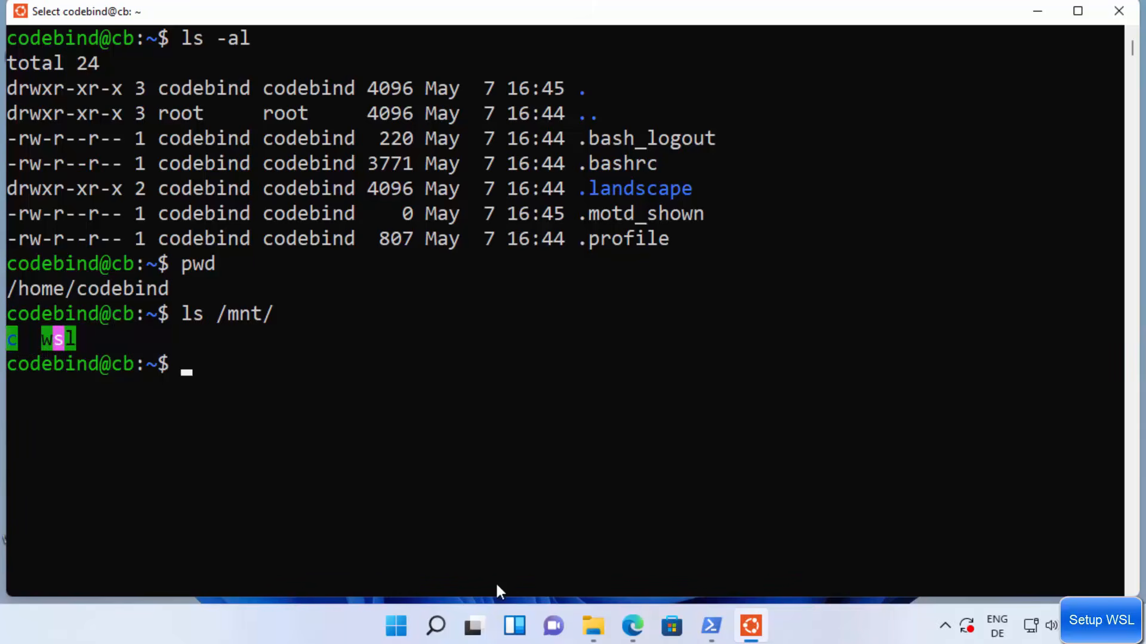
{"action": "left_click", "coordinate": [382, 442]}
- Switch to File Explorer and open Local Disk (C:) to view its folders
{"action": "left_click", "coordinate": [593, 626]}
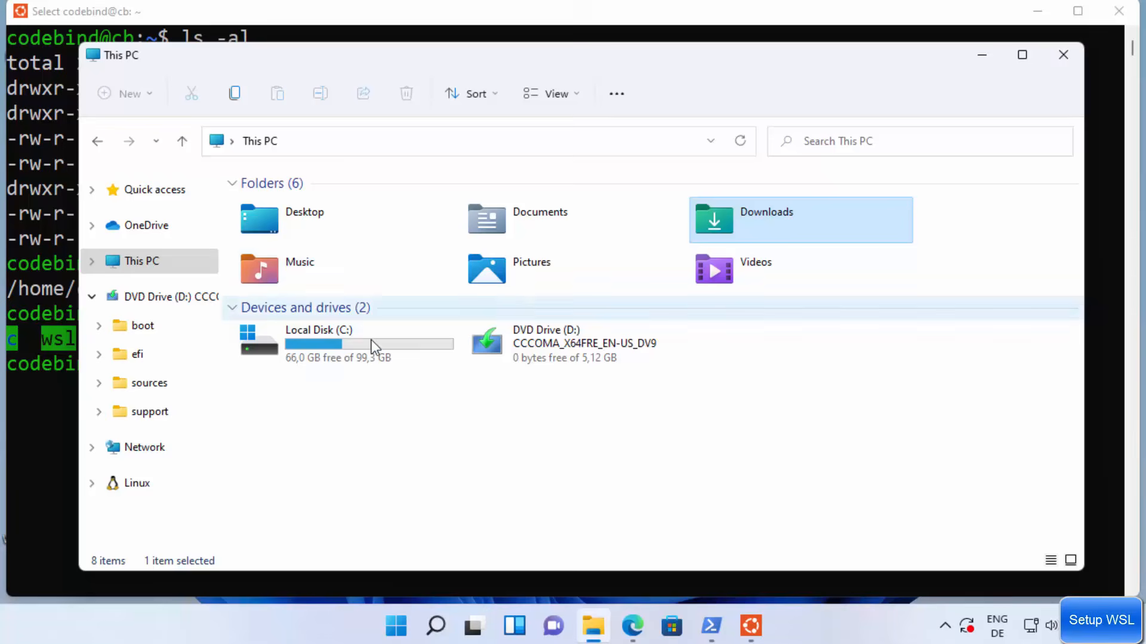
{"action": "mouse_move", "coordinate": [328, 349]}
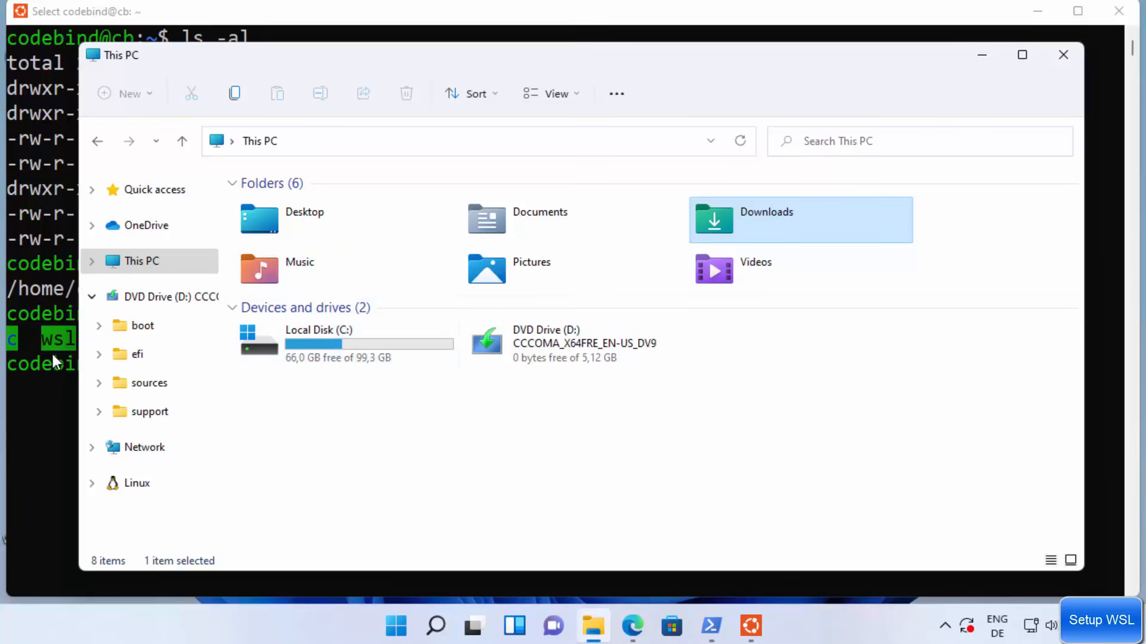
{"action": "left_click", "coordinate": [340, 352]}
{"action": "double_click", "coordinate": [339, 350]}
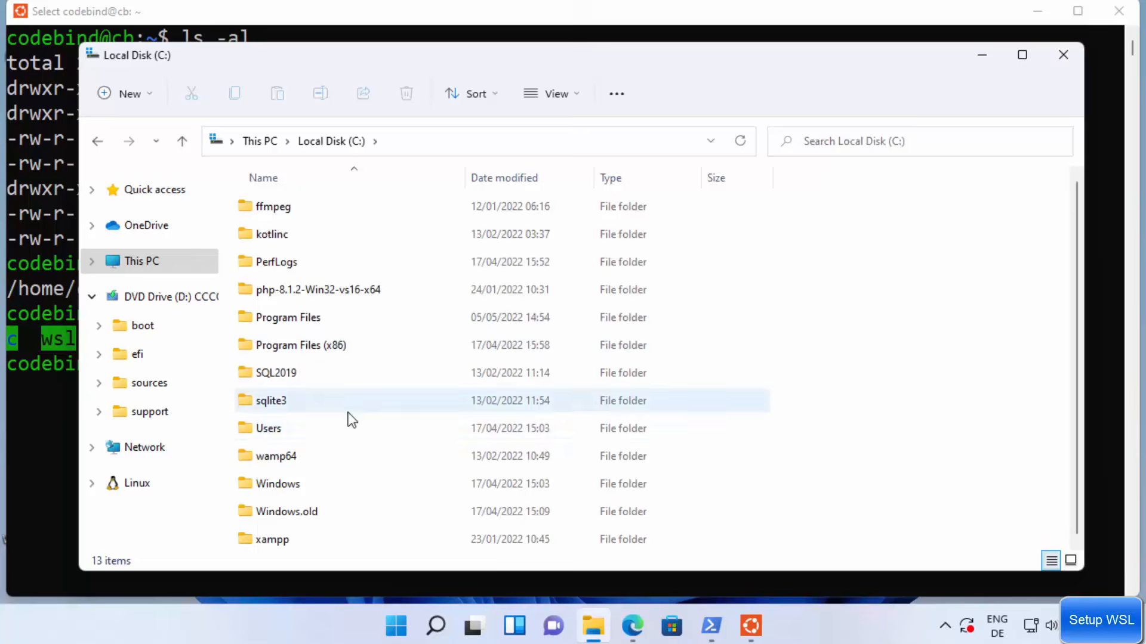
- Return to the Ubuntu terminal, change to the /mnt/c directory and list its contents with ls -al
{"action": "left_click", "coordinate": [35, 421]}
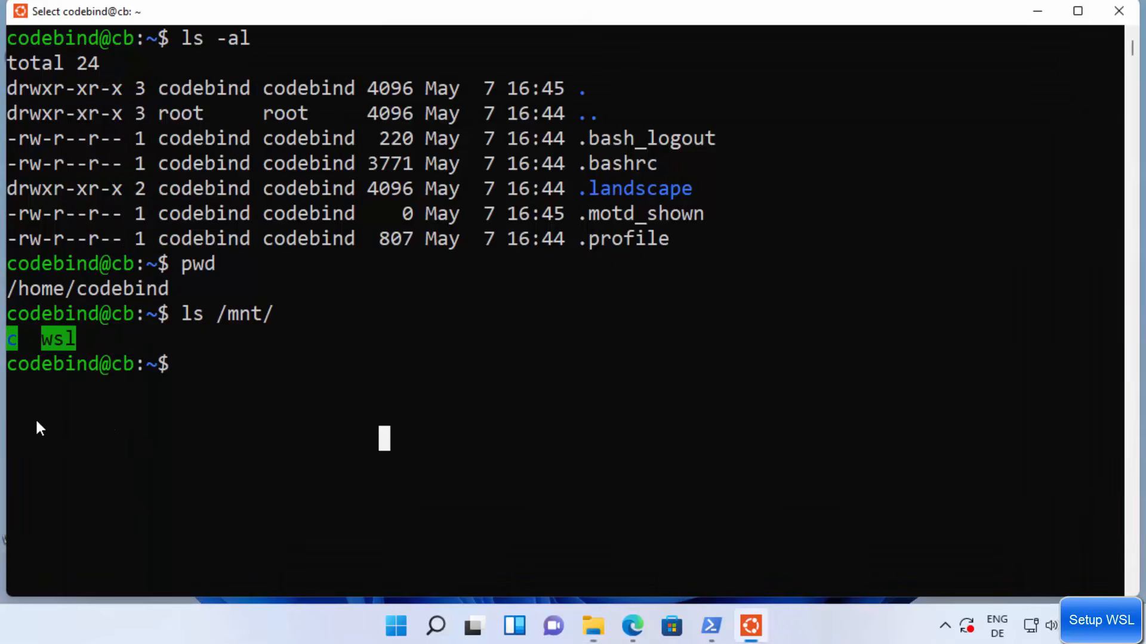
{"action": "type", "text": "cd "}
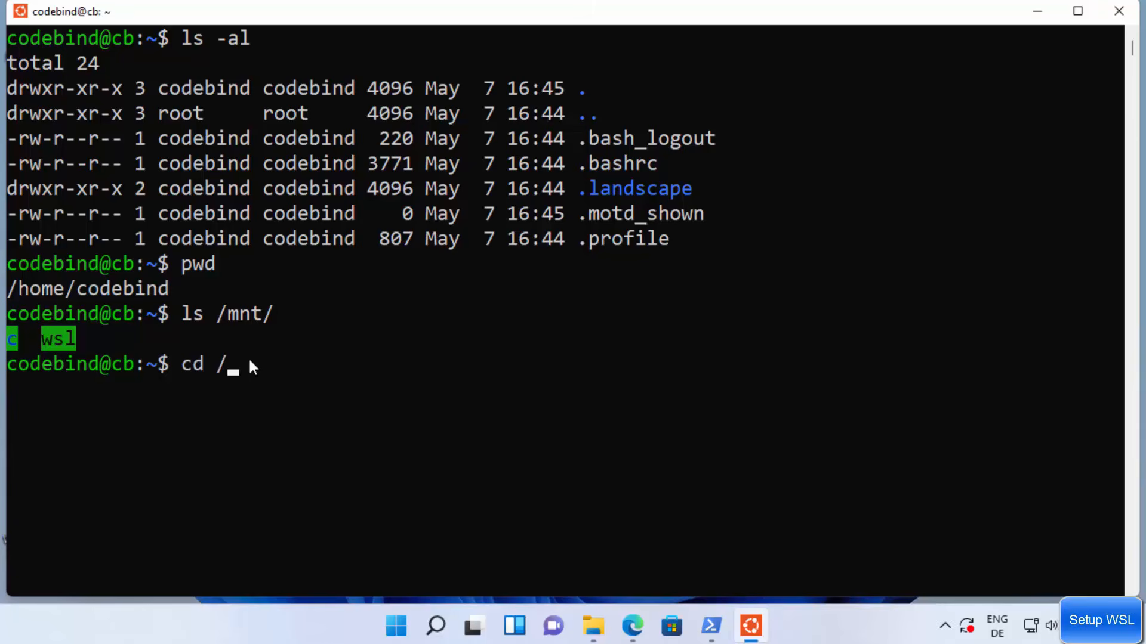
{"action": "type", "text": "/mnt/c"}
{"action": "key", "text": "Return"}
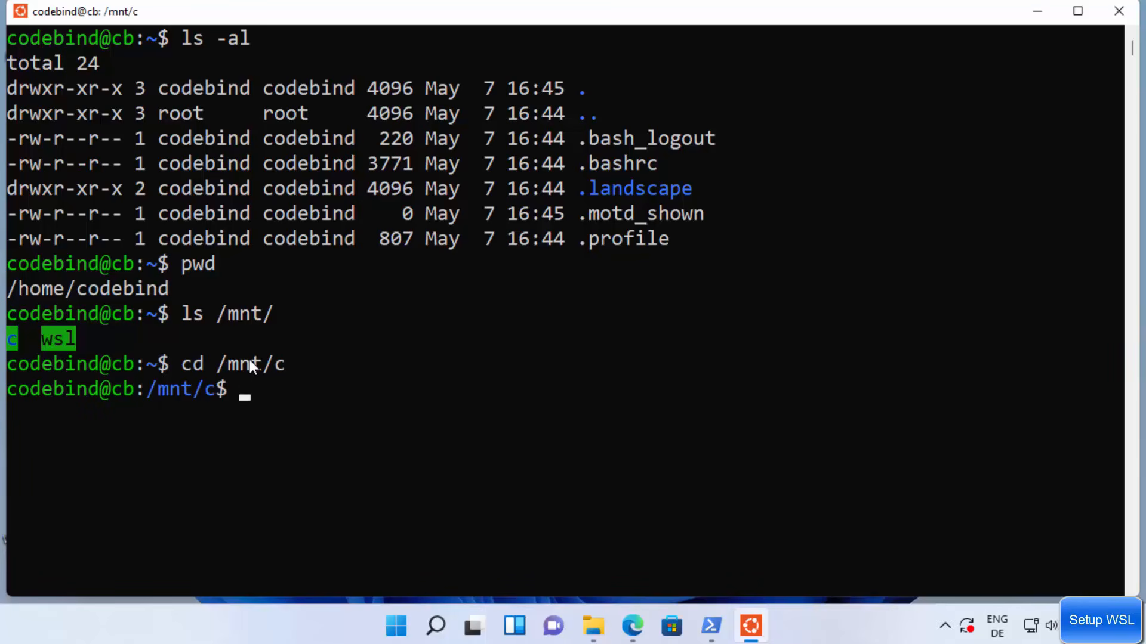
{"action": "type", "text": "ls -al"}
{"action": "key", "text": "Return"}
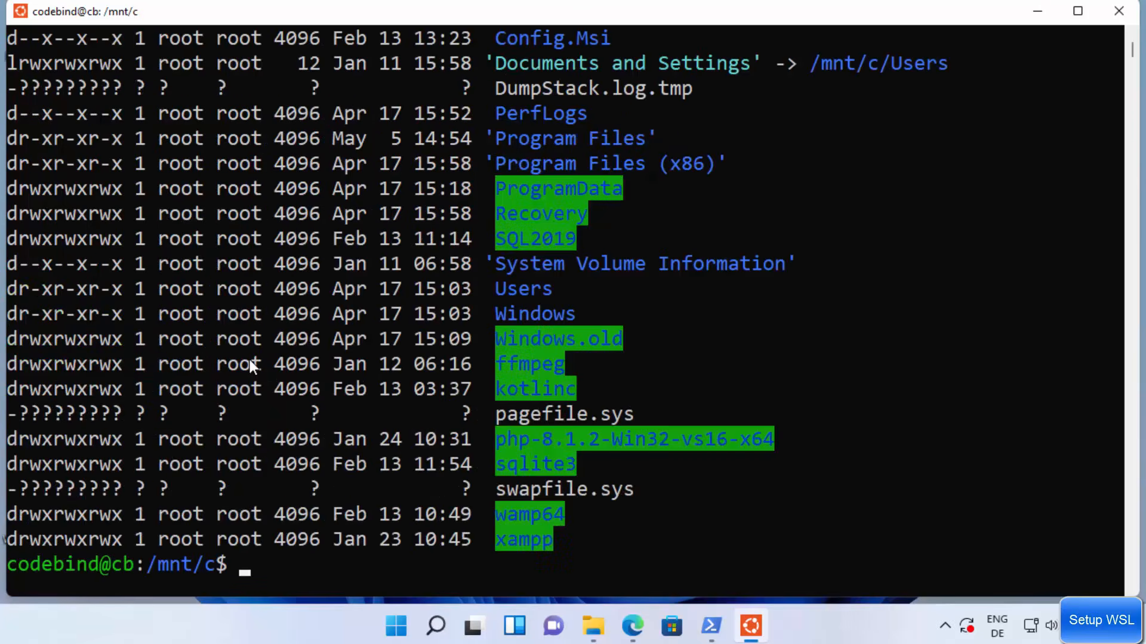
- Compare the /mnt/c listing with the Local Disk (C:) folders in File Explorer side by side, and minimize File Explorer
{"action": "scroll", "coordinate": [459, 366], "scroll_direction": "up", "scroll_amount": 3}
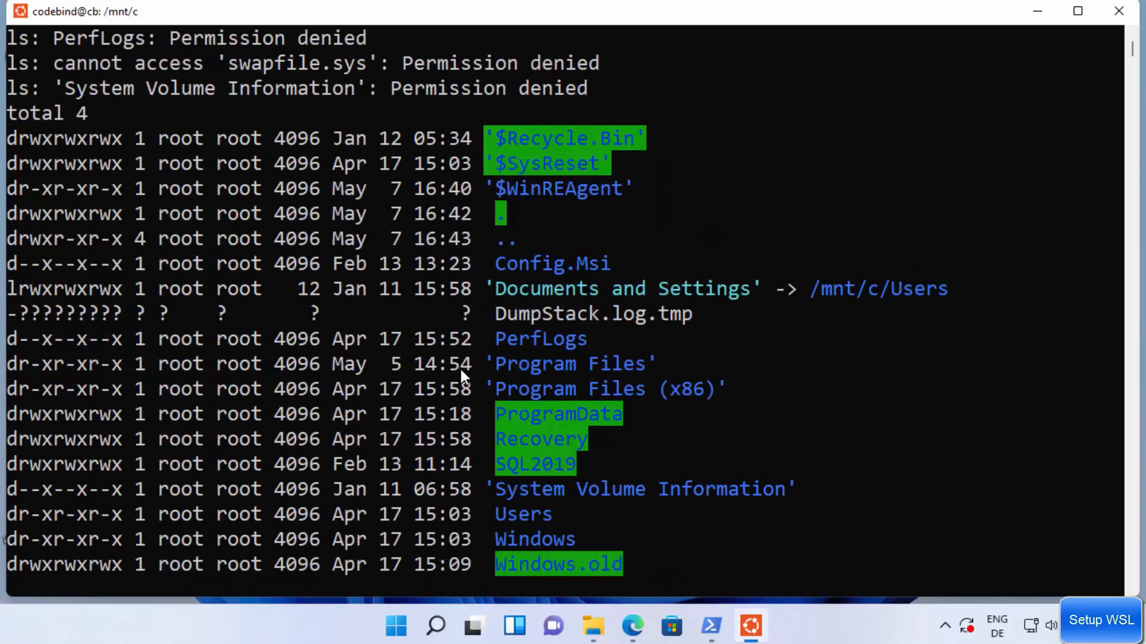
{"action": "left_click", "coordinate": [591, 631]}
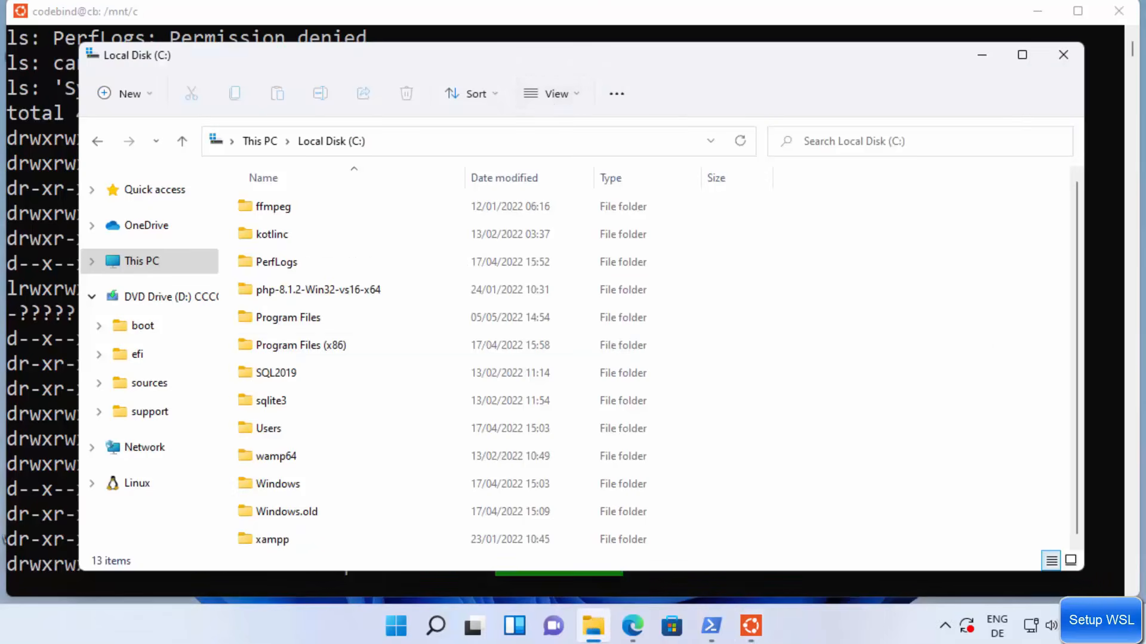
{"action": "left_click_drag", "start_coordinate": [522, 55], "coordinate": [1105, 87]}
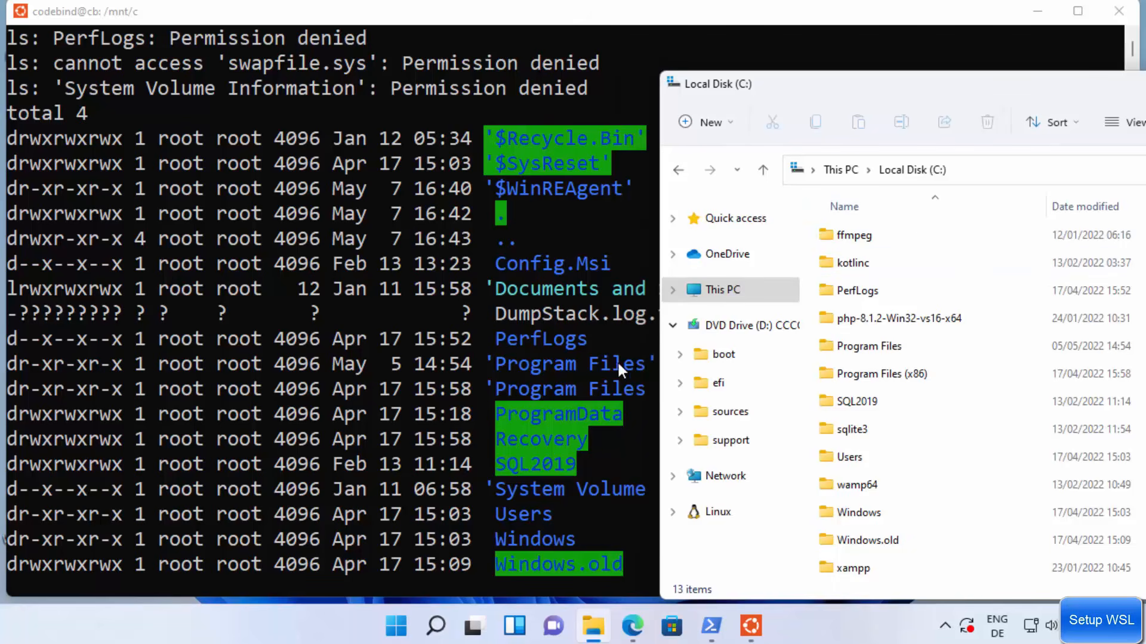
{"action": "scroll", "coordinate": [548, 431], "scroll_direction": "down", "scroll_amount": 1}
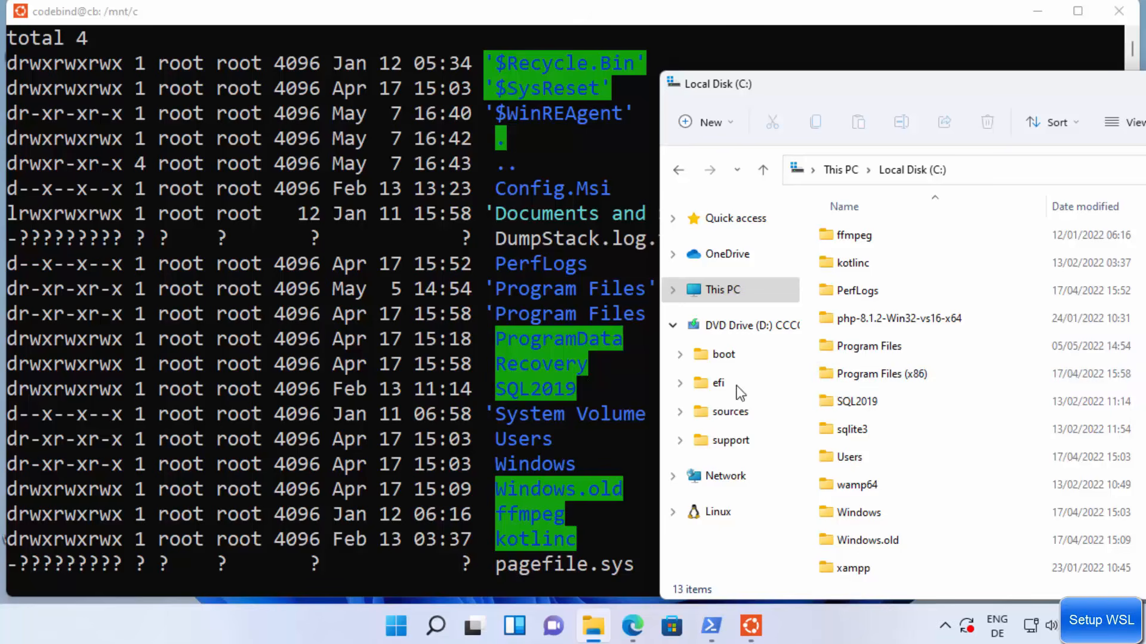
{"action": "left_click_drag", "start_coordinate": [800, 83], "coordinate": [929, 79]}
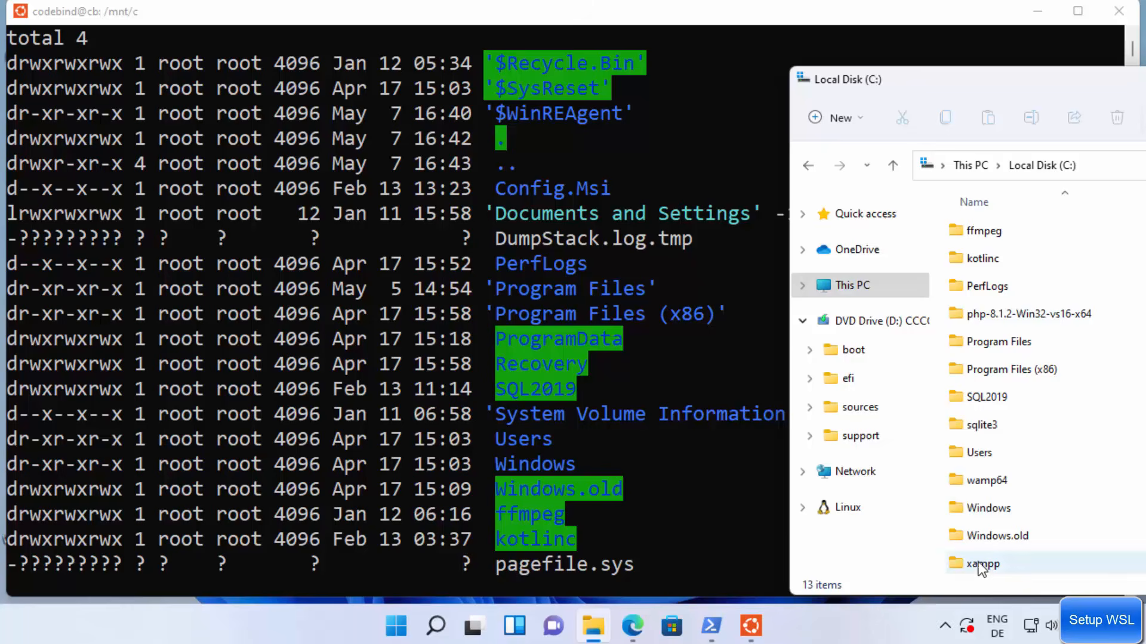
{"action": "scroll", "coordinate": [670, 470], "scroll_direction": "down", "scroll_amount": 2}
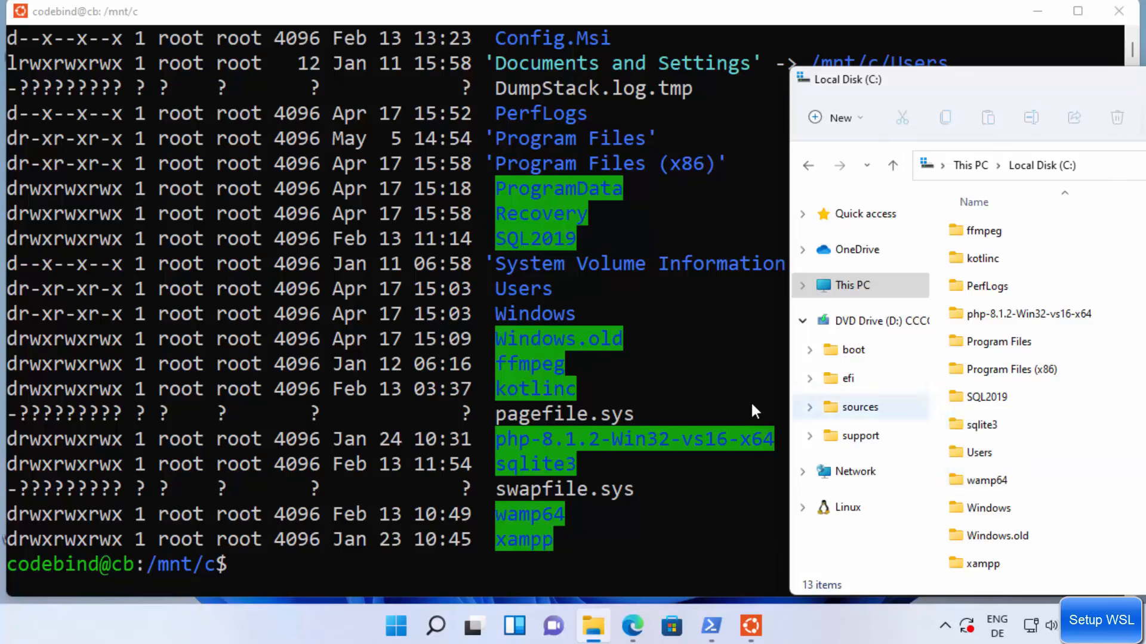
{"action": "scroll", "coordinate": [583, 366], "scroll_direction": "up", "scroll_amount": 2}
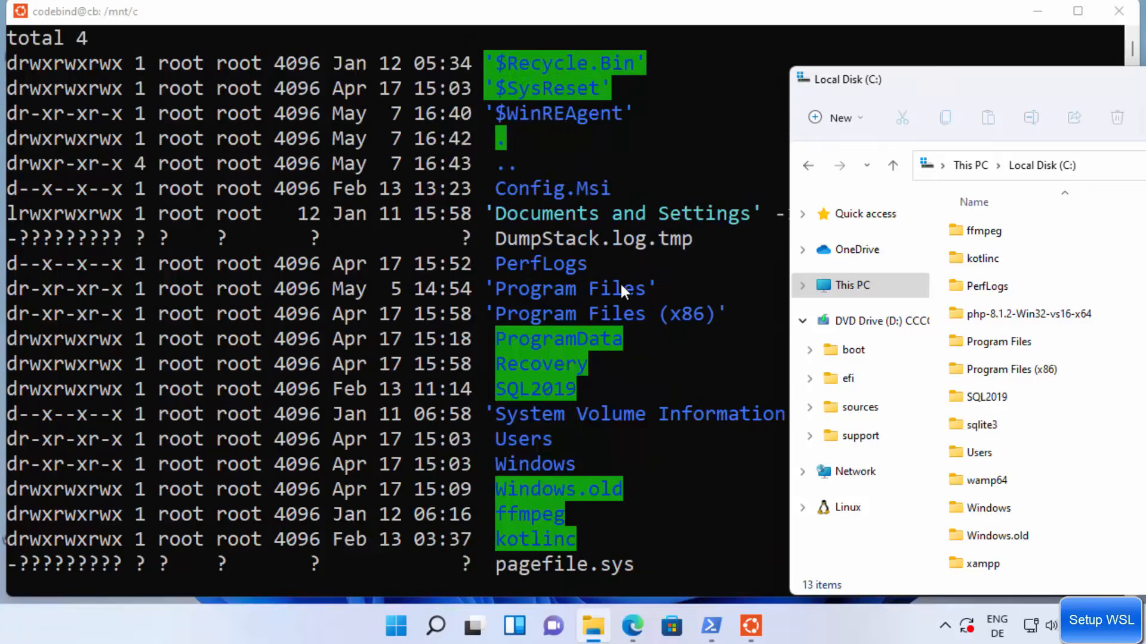
{"action": "scroll", "coordinate": [621, 281], "scroll_direction": "down", "scroll_amount": 2}
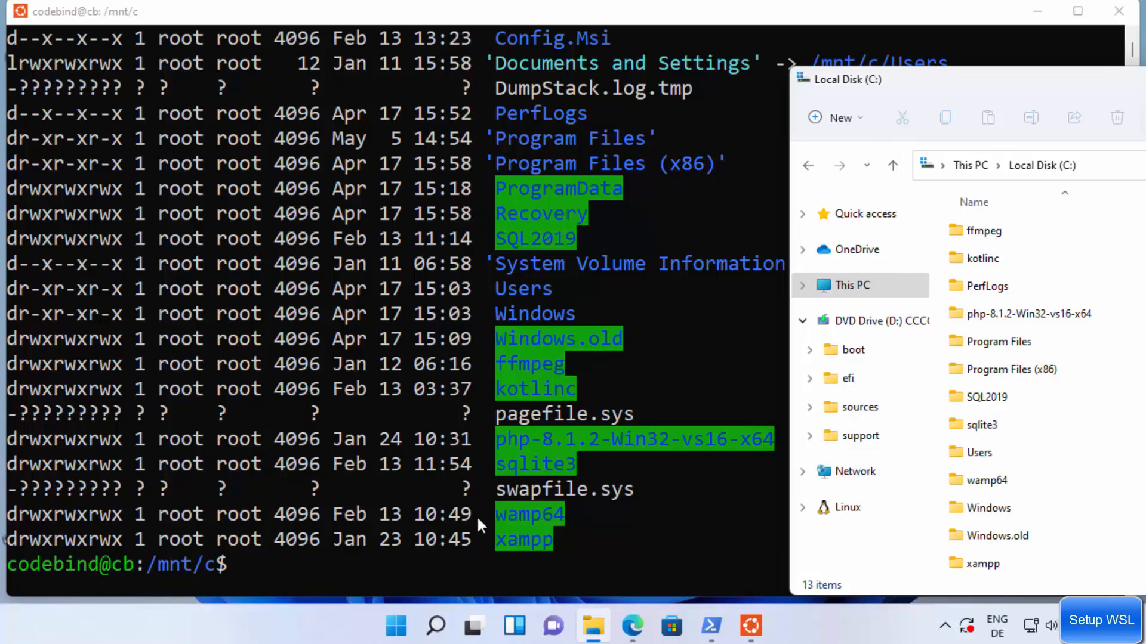
{"action": "left_click_drag", "start_coordinate": [1028, 84], "coordinate": [463, 77]}
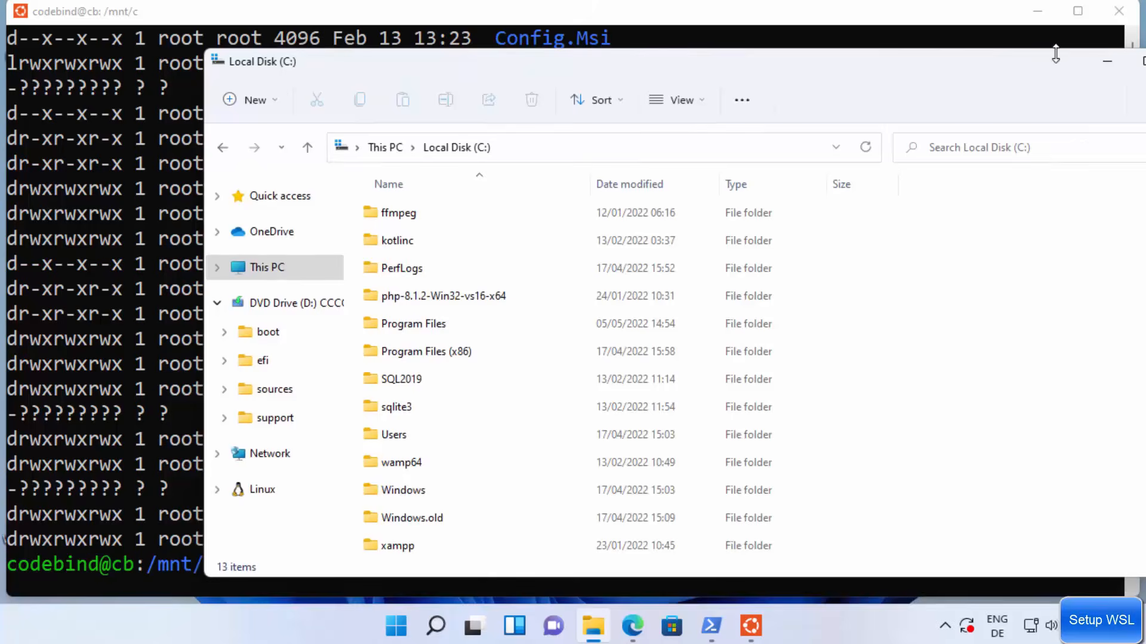
{"action": "left_click", "coordinate": [1108, 60]}
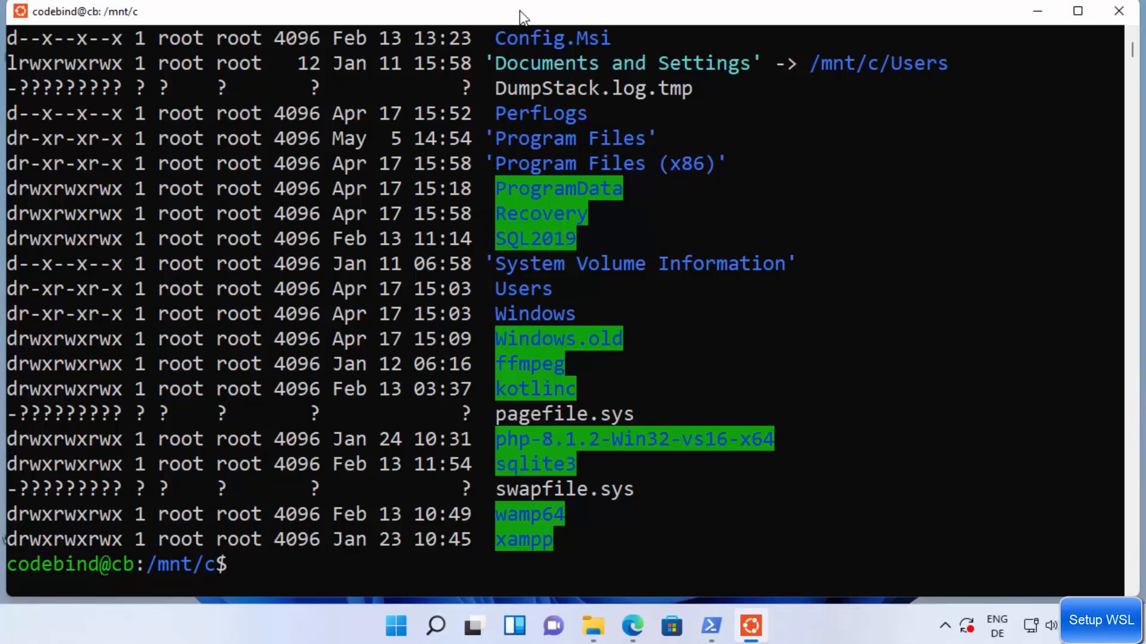
- Move the Ubuntu window aside to uncover the desktop icons and open the C:\Users\codebind folder in File Explorer
{"action": "left_click_drag", "start_coordinate": [509, 12], "coordinate": [710, 18]}
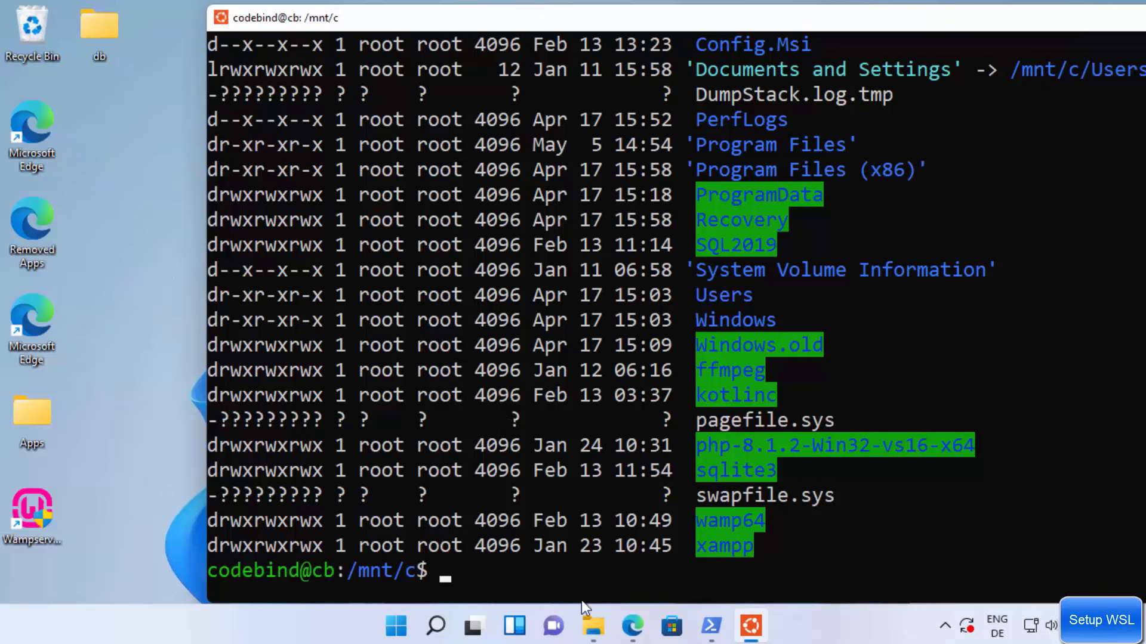
{"action": "left_click", "coordinate": [590, 630]}
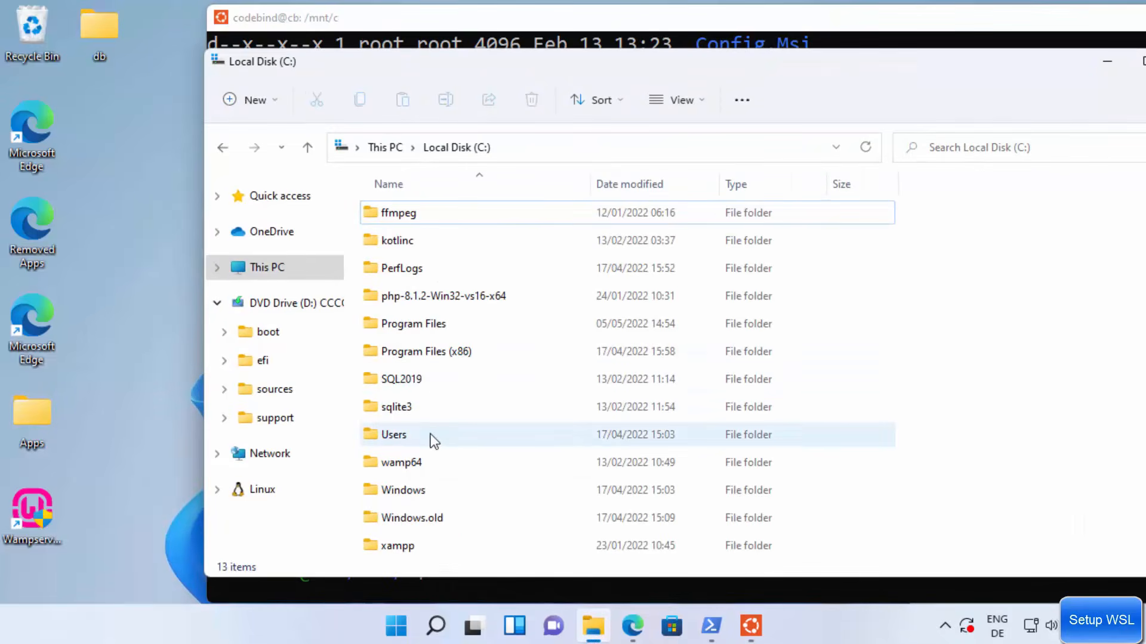
{"action": "double_click", "coordinate": [400, 439]}
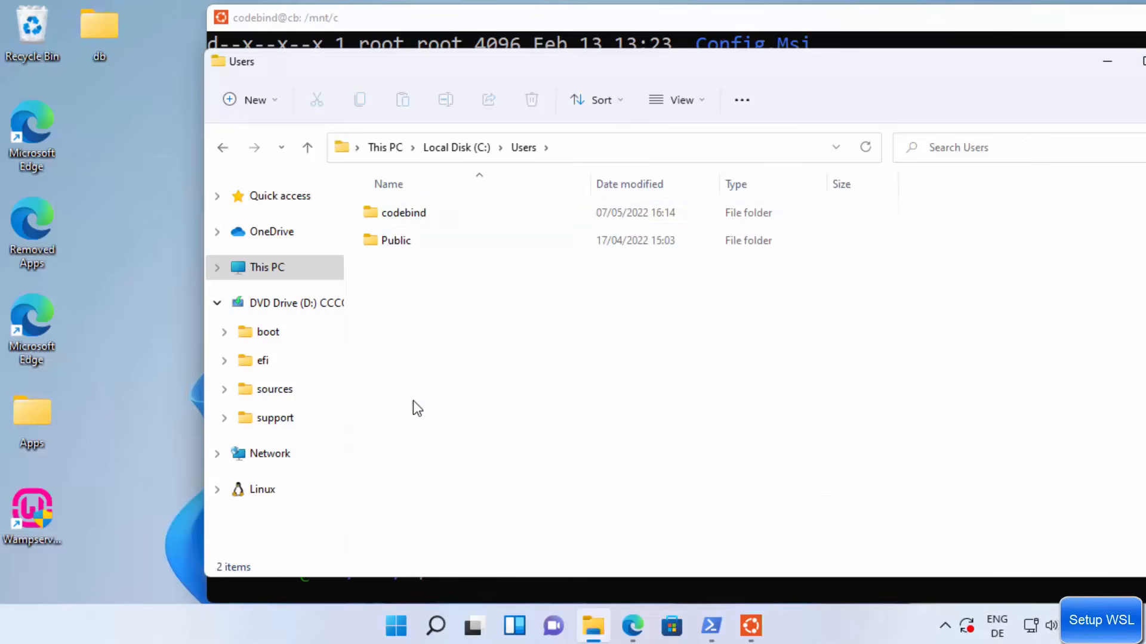
{"action": "double_click", "coordinate": [429, 214]}
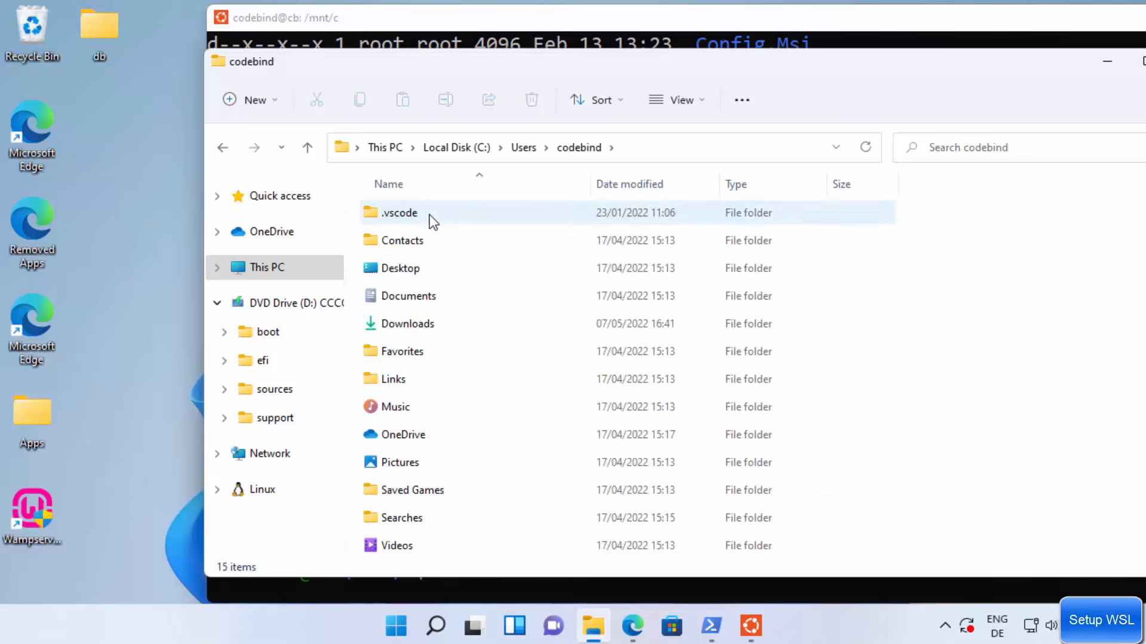
- View the contents of the codebind user's Desktop folder in File Explorer and minimize the window
{"action": "double_click", "coordinate": [422, 278]}
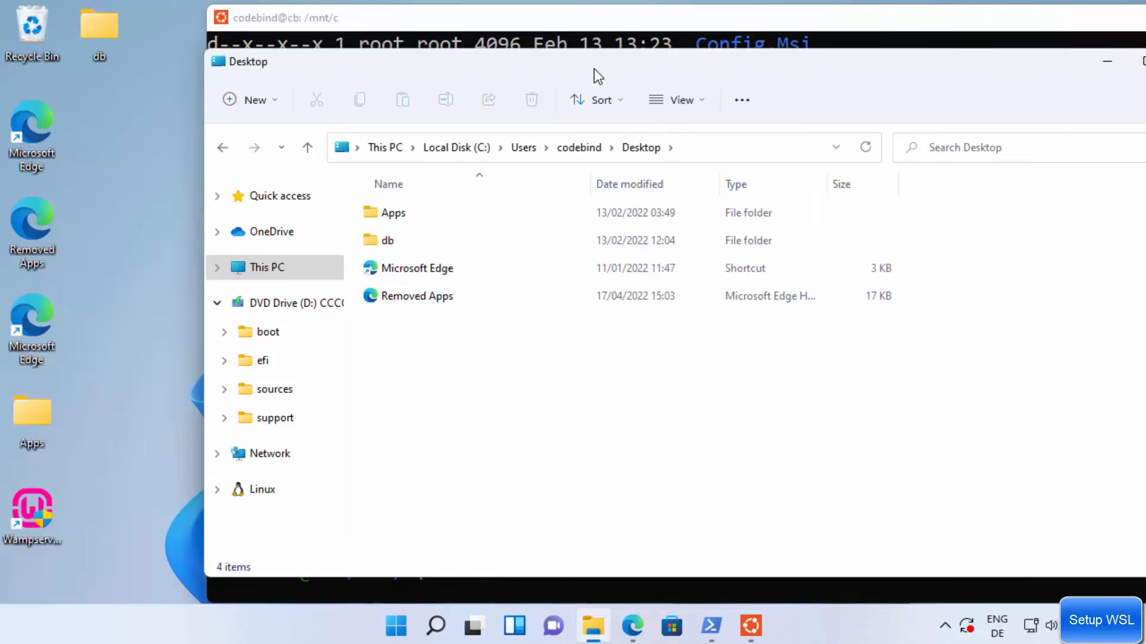
{"action": "left_click", "coordinate": [1106, 62]}
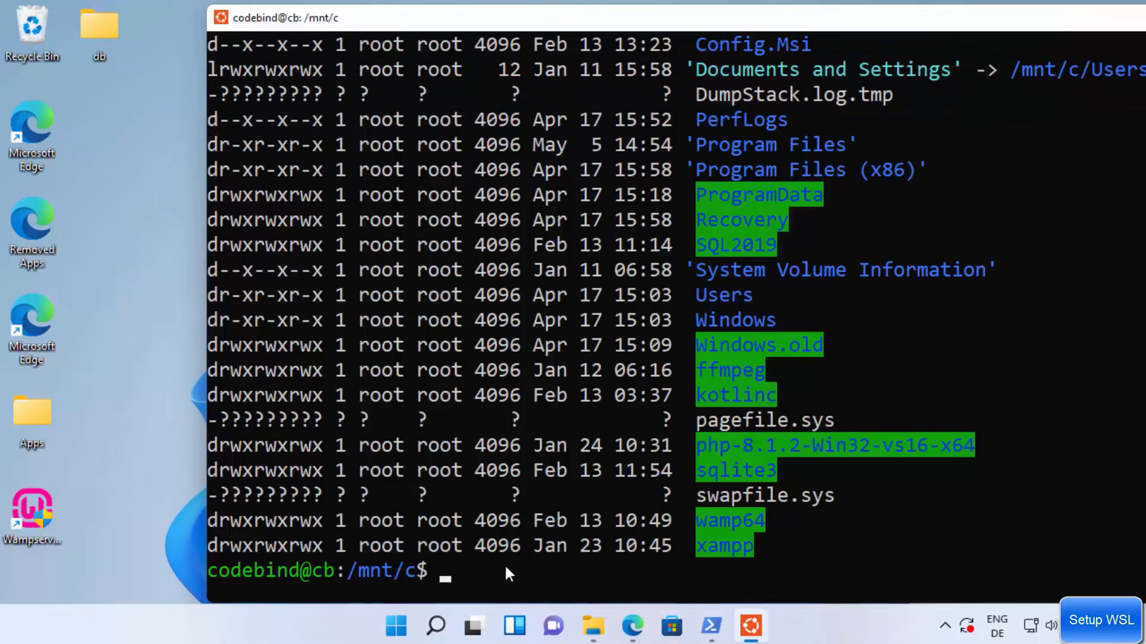
- In the Ubuntu terminal, change from /mnt/c to the Users/codebind/Desktop/ directory
{"action": "type", "text": "cd Users/co"}
{"action": "key", "text": "Tab"}
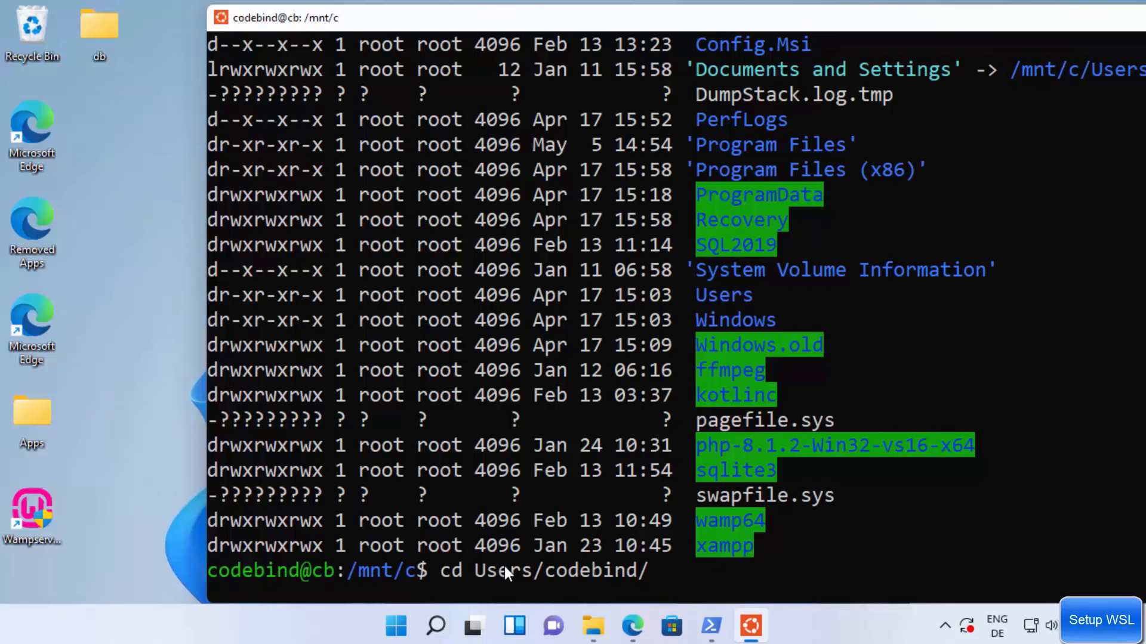
{"action": "type", "text": "De"}
{"action": "key", "text": "Tab"}
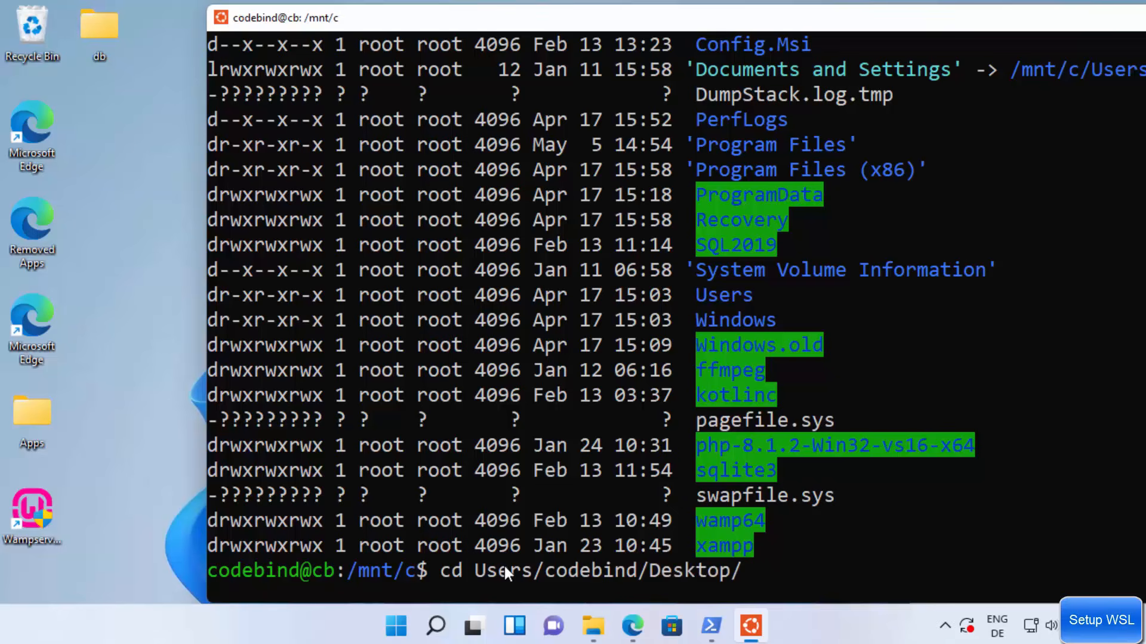
{"action": "key", "text": "Return"}
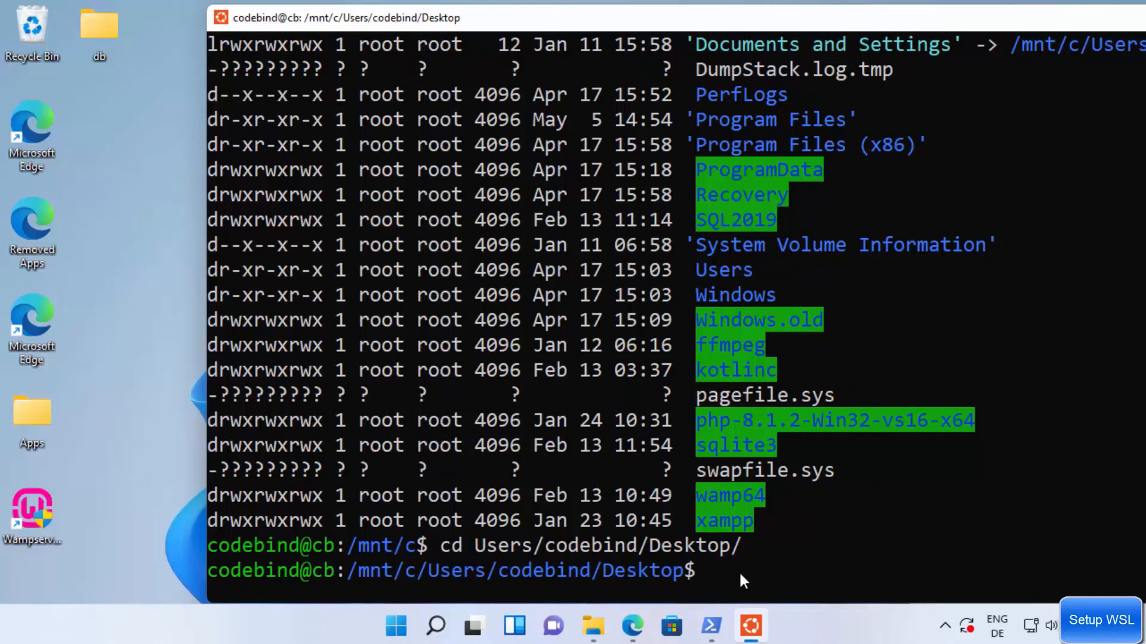
- Create an empty file named test.txt on the Windows desktop with the touch command
{"action": "type", "text": "touch test.txt"}
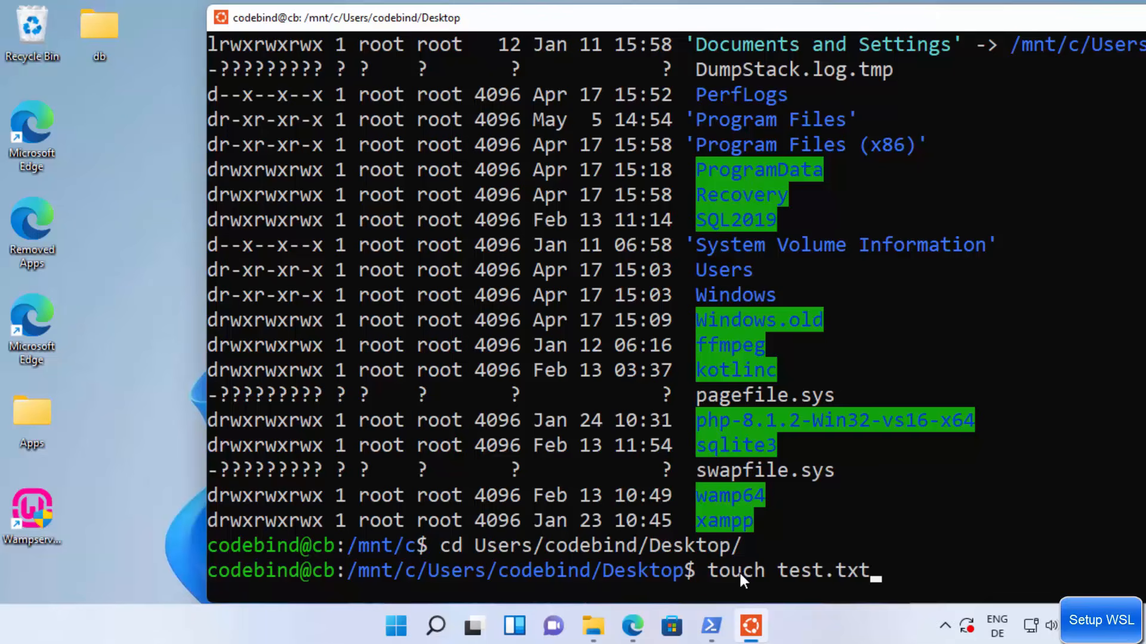
{"action": "key", "text": "Return"}
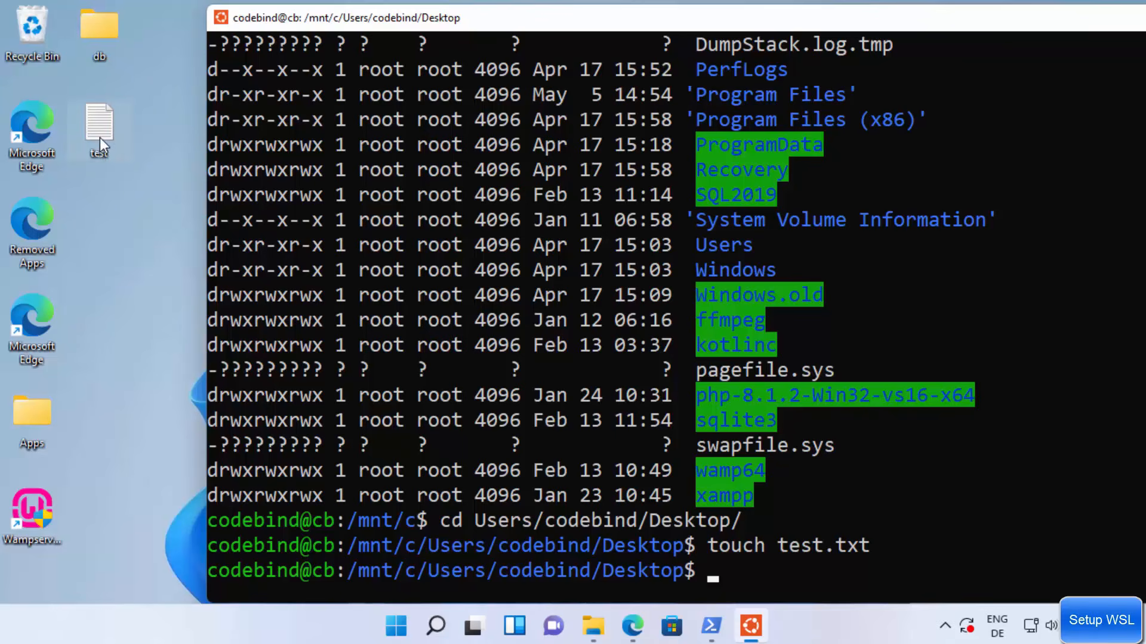
{"action": "left_click", "coordinate": [768, 391]}
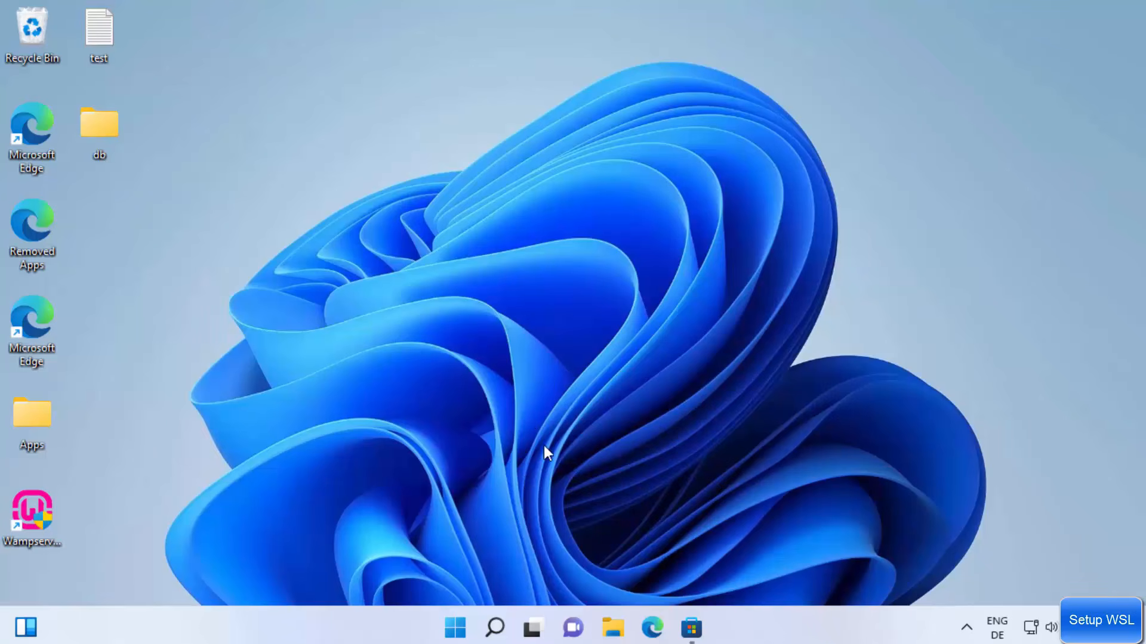
- Search Windows for cmd, open Command Prompt and start the Linux shell with the bash command
{"action": "left_click", "coordinate": [499, 630]}
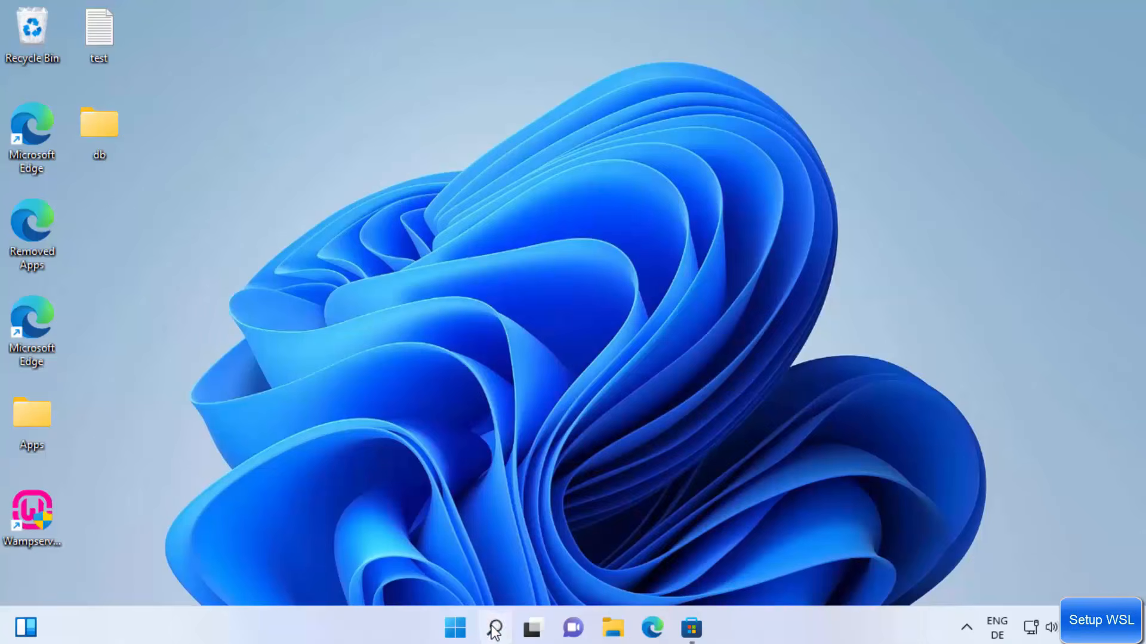
{"action": "type", "text": "cmd"}
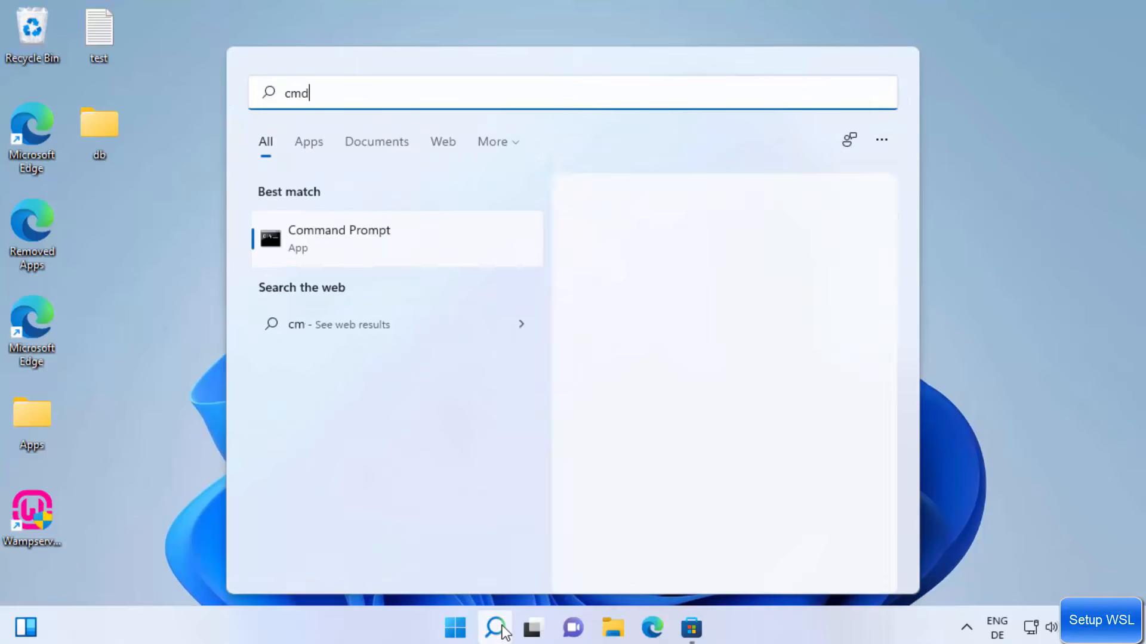
{"action": "left_click", "coordinate": [389, 241]}
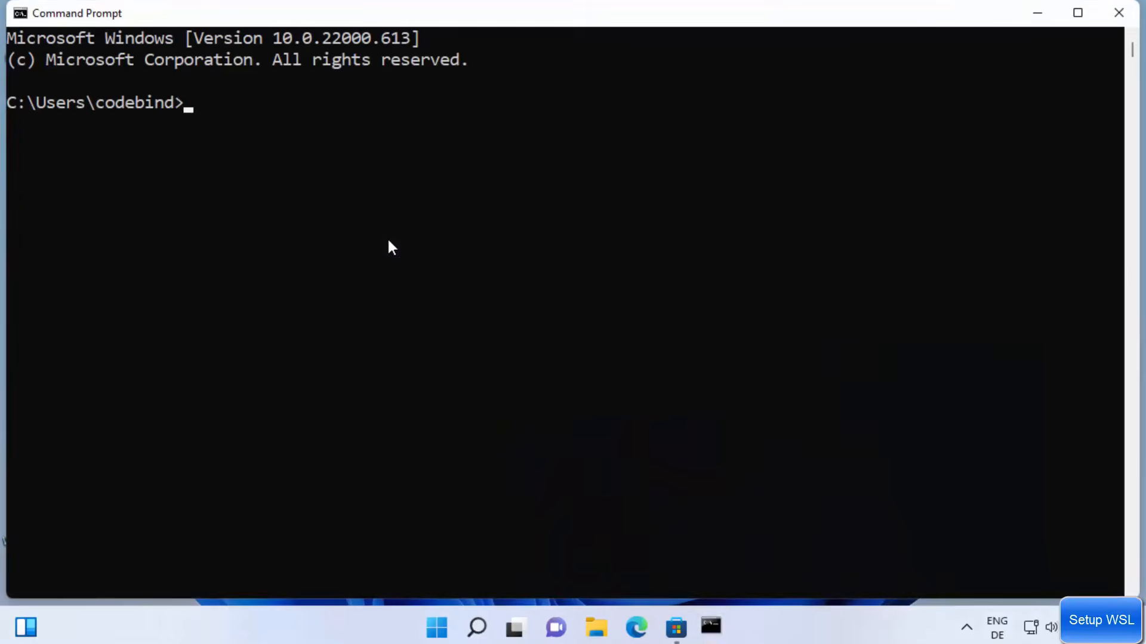
{"action": "type", "text": "bash"}
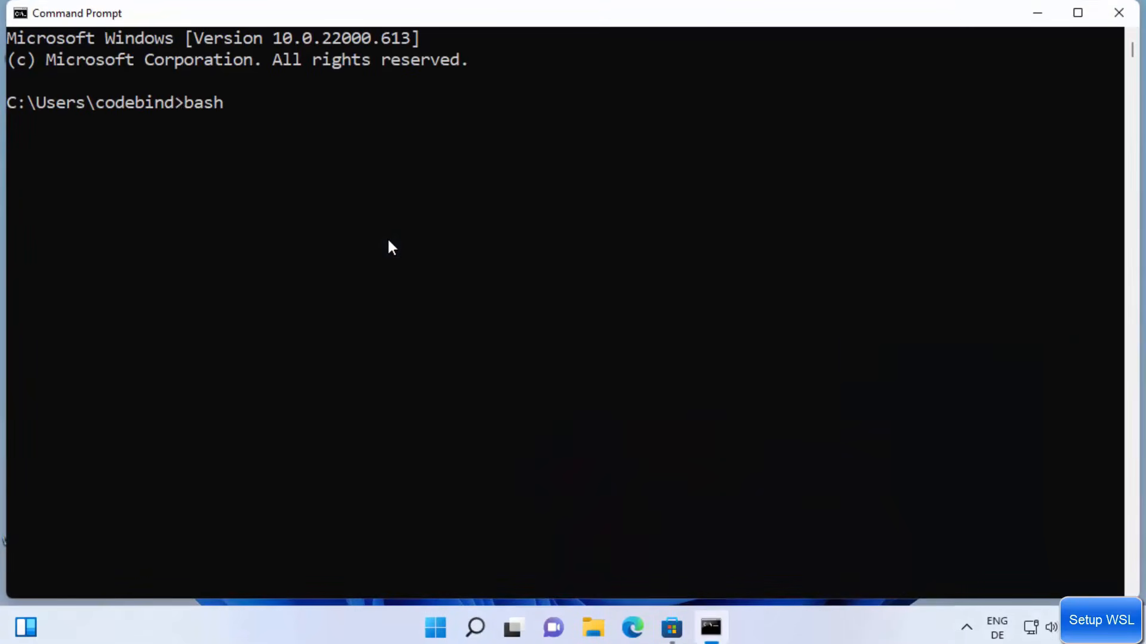
{"action": "key", "text": "Return"}
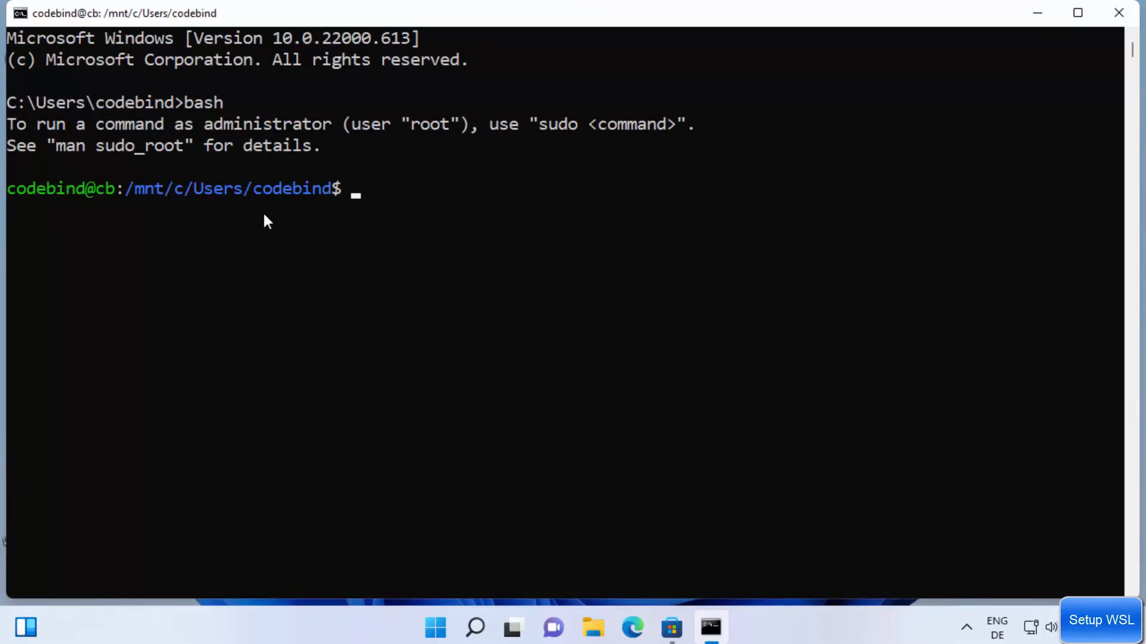
- List the contents of the current Windows user folder with ls in the bash session
{"action": "left_click", "coordinate": [362, 192]}
{"action": "type", "text": "ls"}
{"action": "key", "text": "Return"}
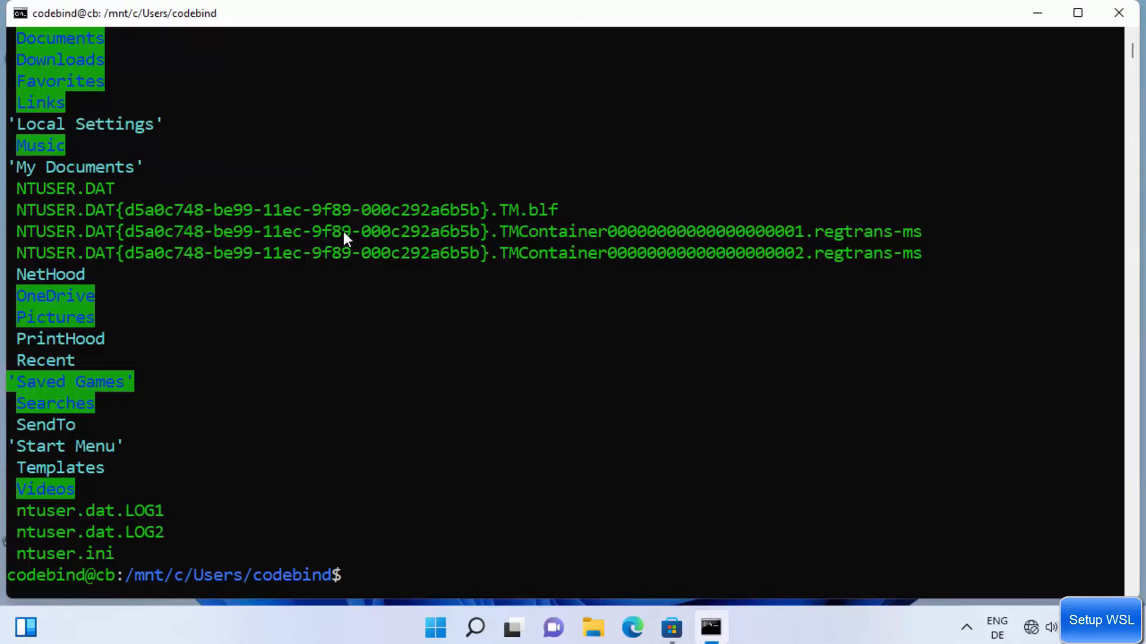
{"action": "left_click", "coordinate": [492, 280]}
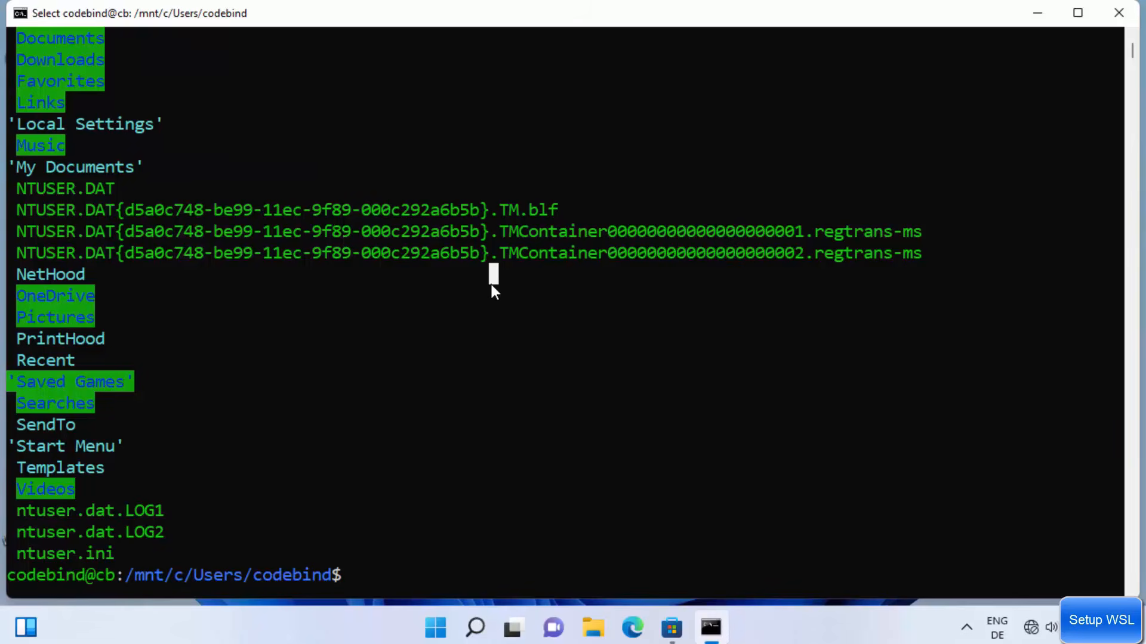